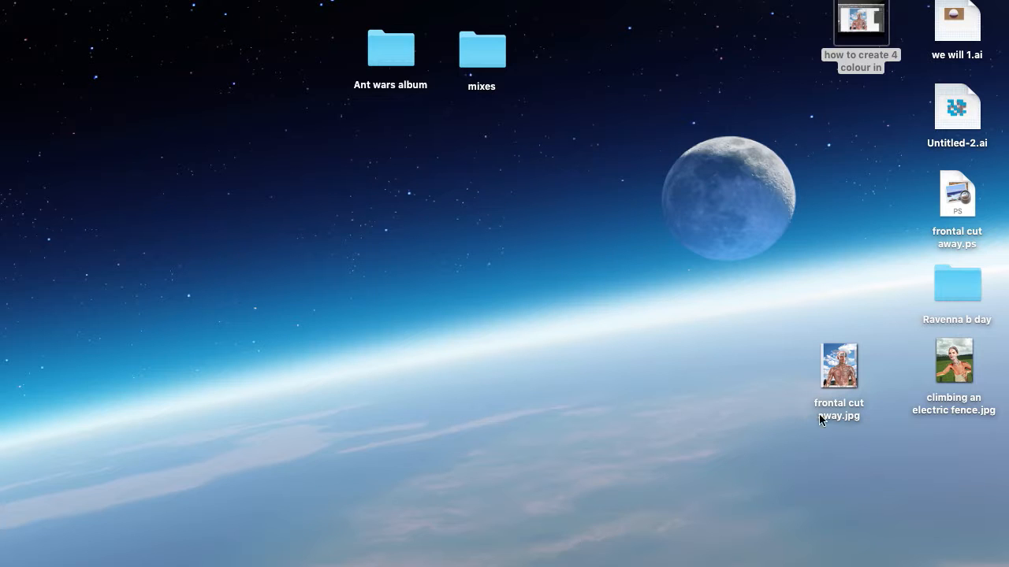
- Open the desktop image frontal cut away.jpg in Adobe Illustrator CC 2015
right_click(837, 364)
mouse_move(813, 250)
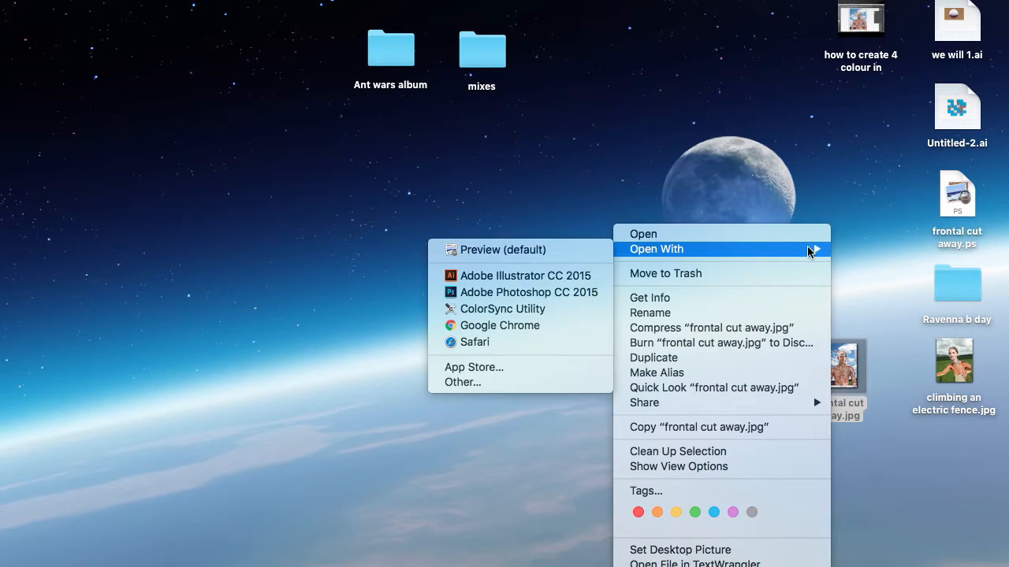
click(587, 276)
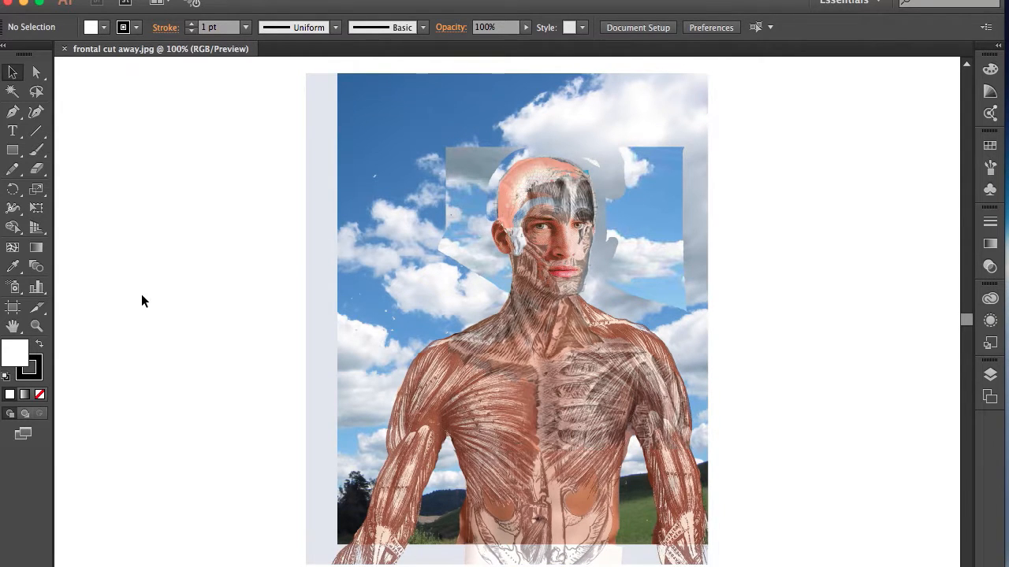
- Resize the artboard to fit closely around the image, about 180 mm wide and 222 mm high
click(11, 309)
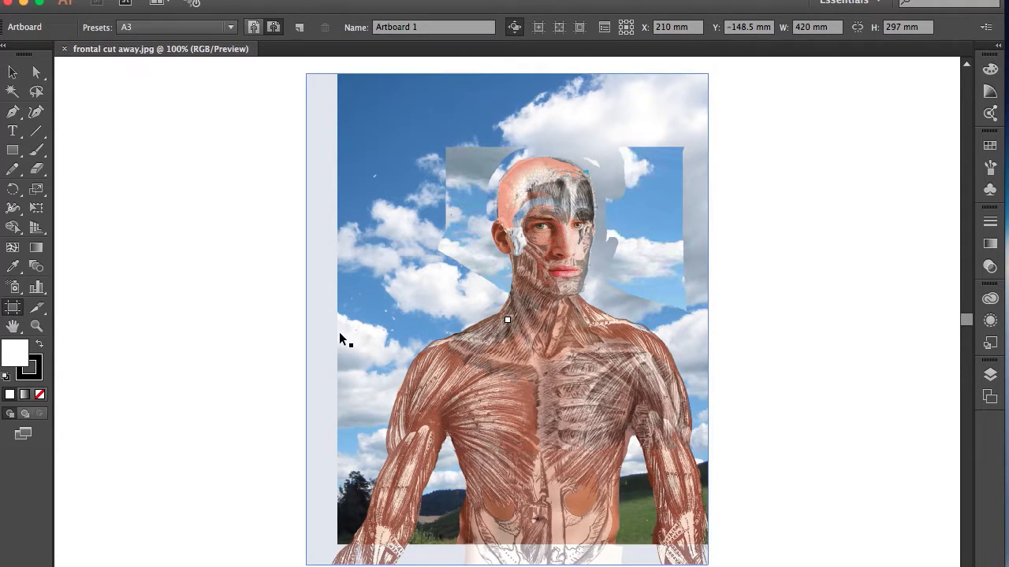
key(super+minus)
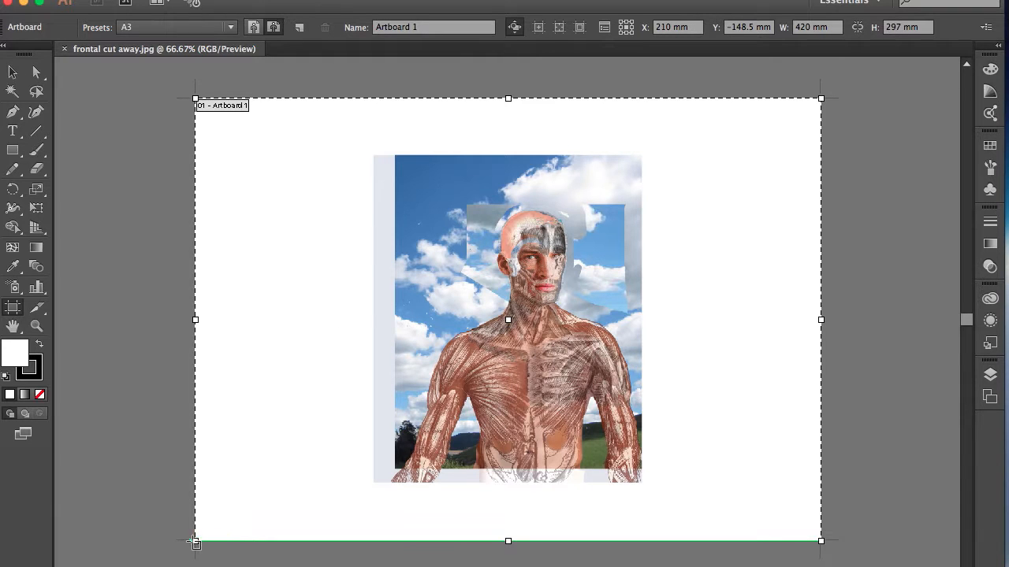
drag(196, 543, 374, 487)
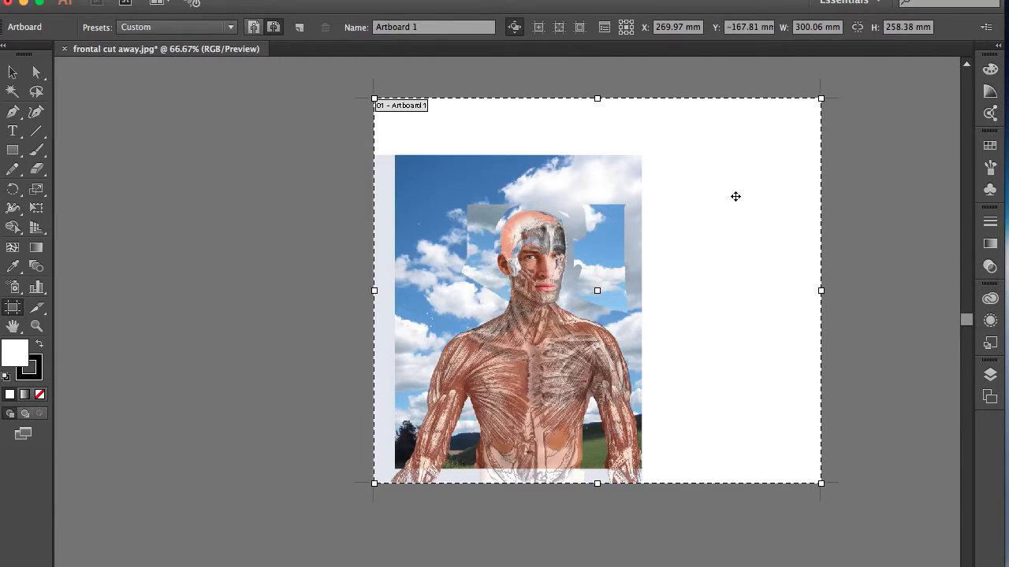
drag(821, 101, 642, 153)
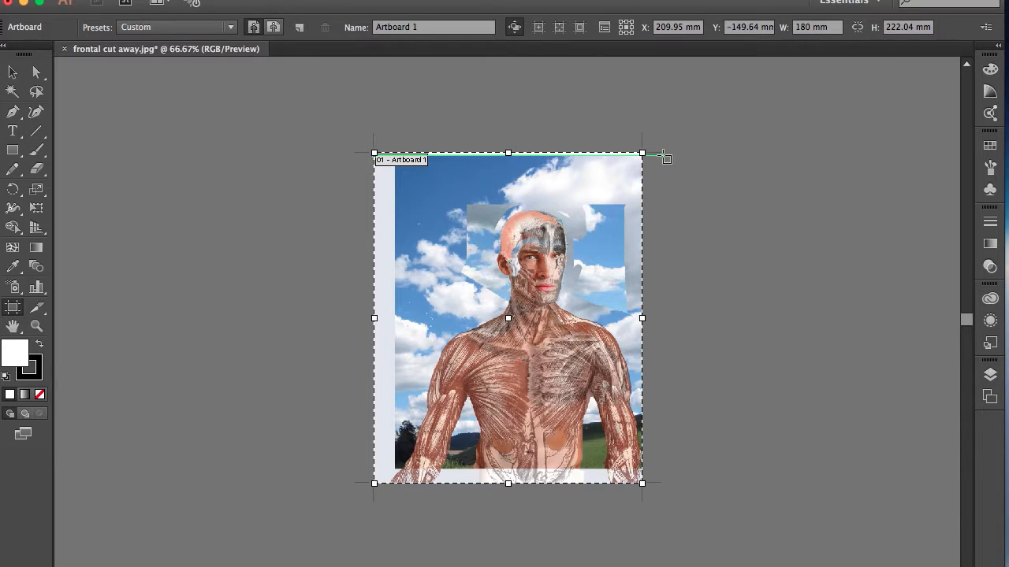
click(35, 73)
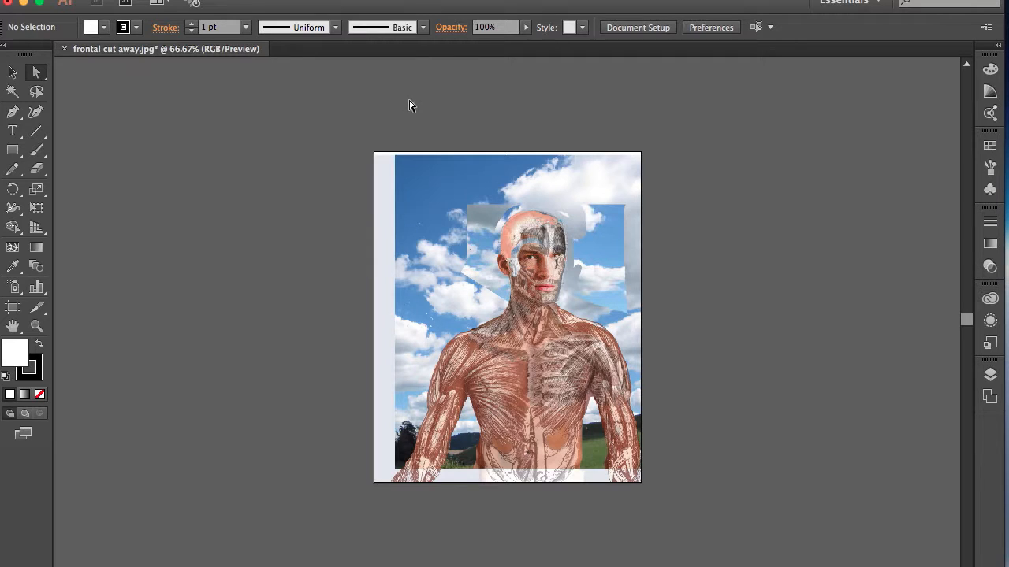
- Set up an Image Trace for the picture with Color mode and the Limited palette
click(429, 2)
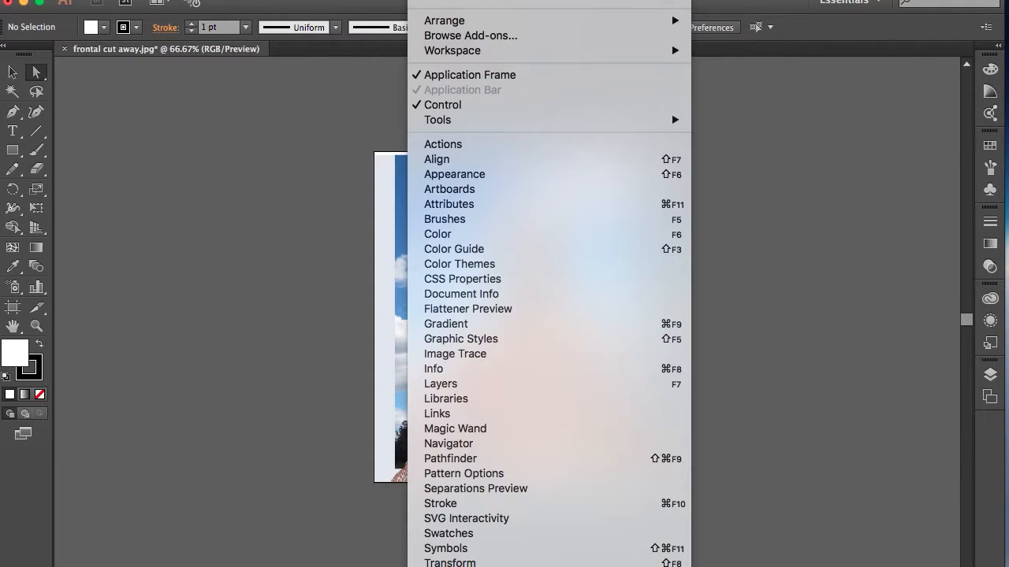
click(440, 355)
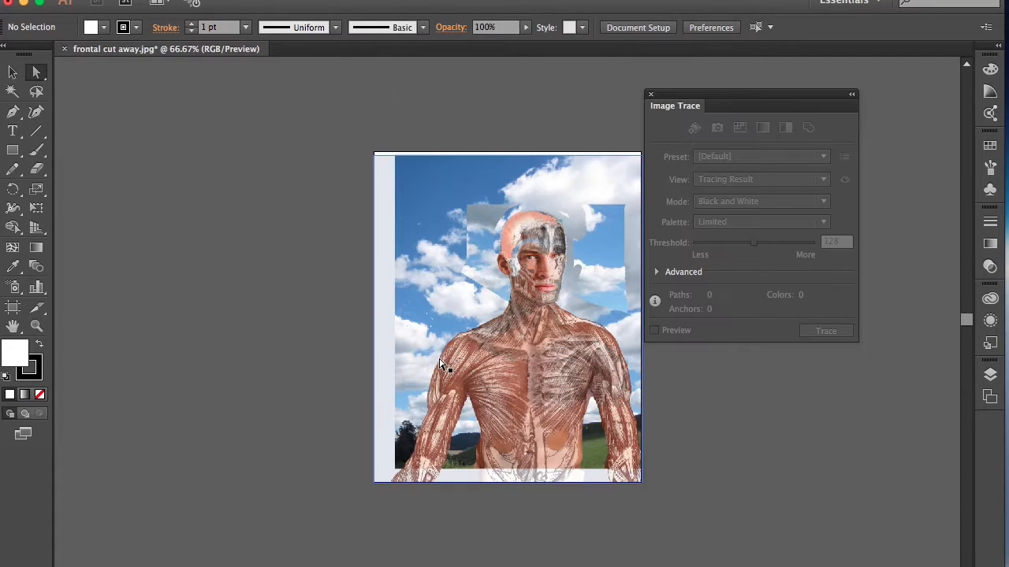
click(511, 366)
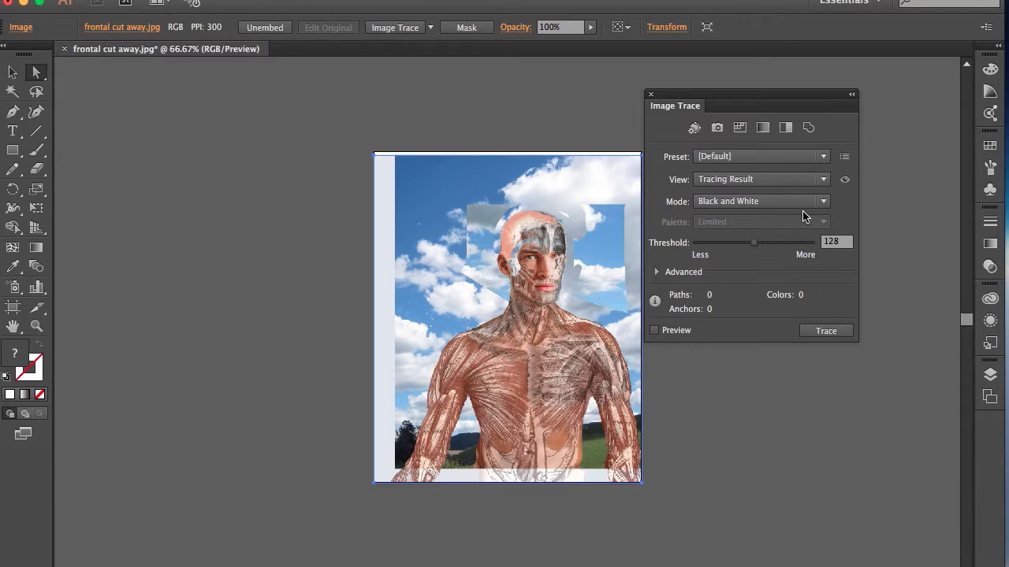
click(825, 203)
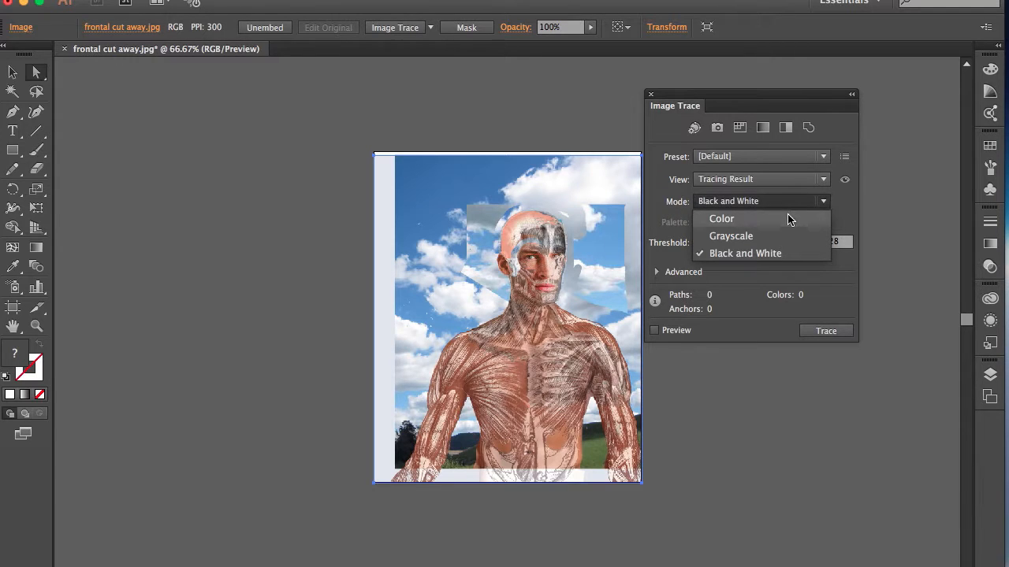
click(791, 218)
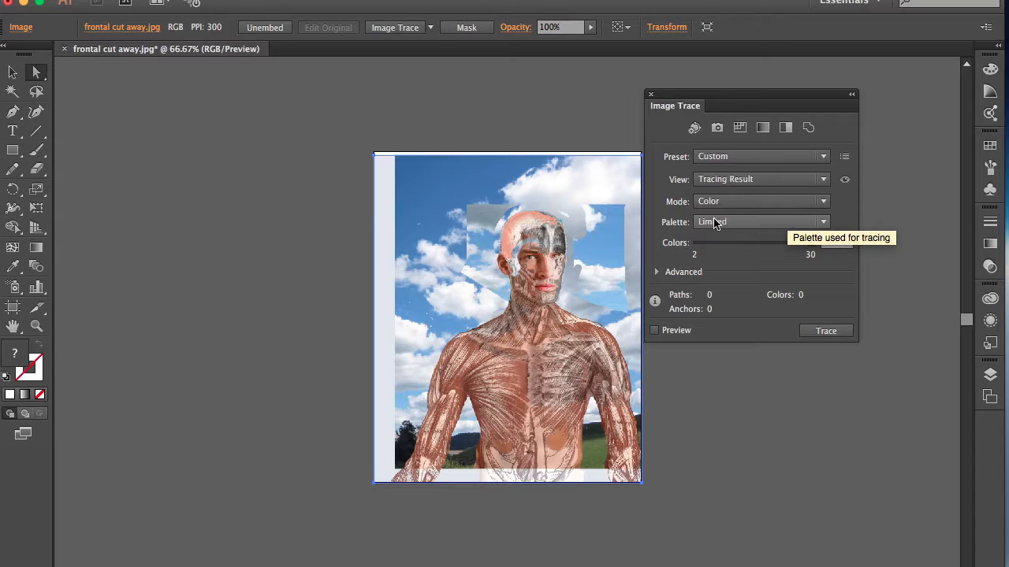
click(823, 224)
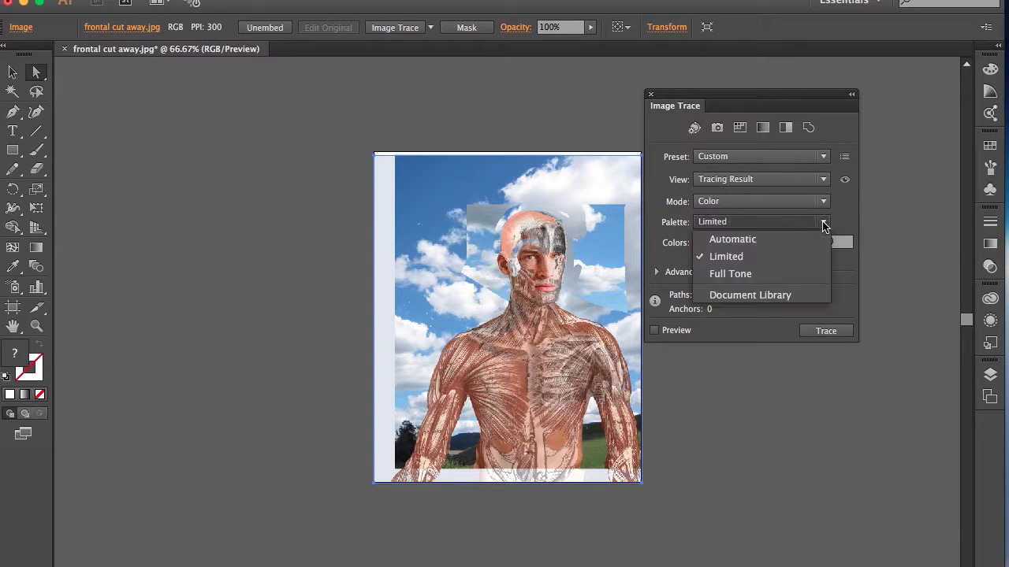
click(733, 261)
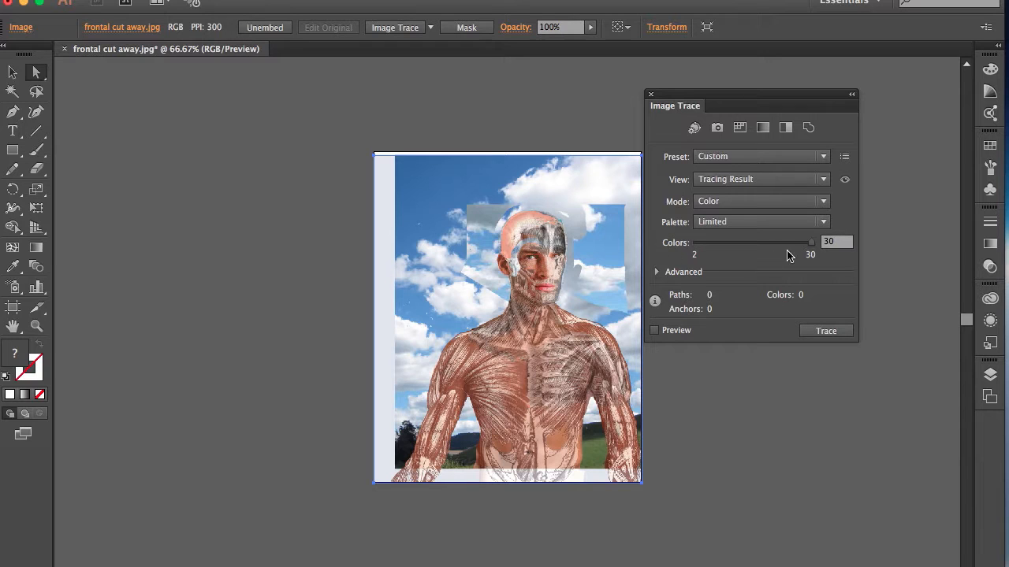
- Limit the trace to 4 colors and run it on the picture with the preview enabled
drag(812, 247, 703, 246)
click(654, 331)
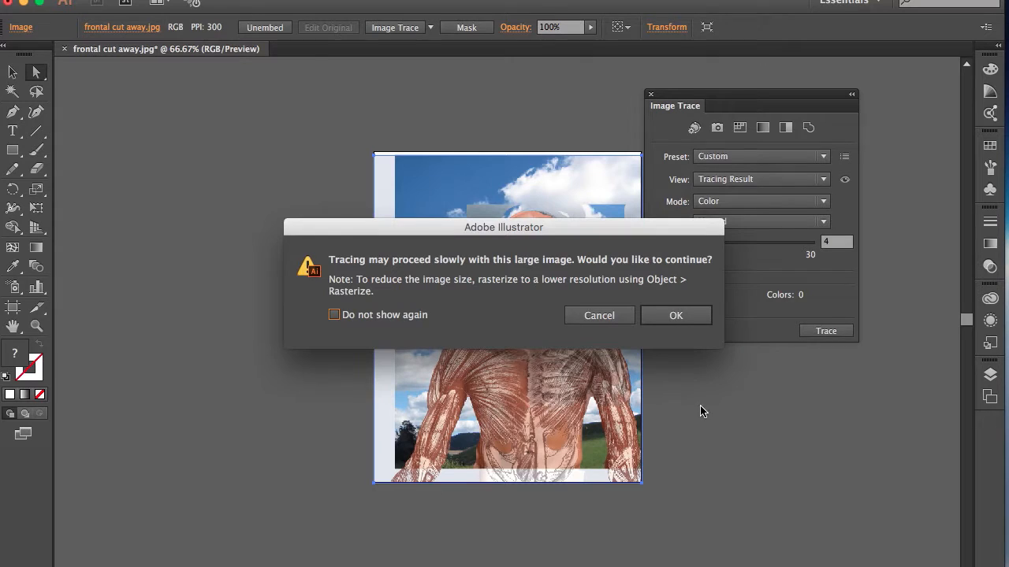
click(675, 318)
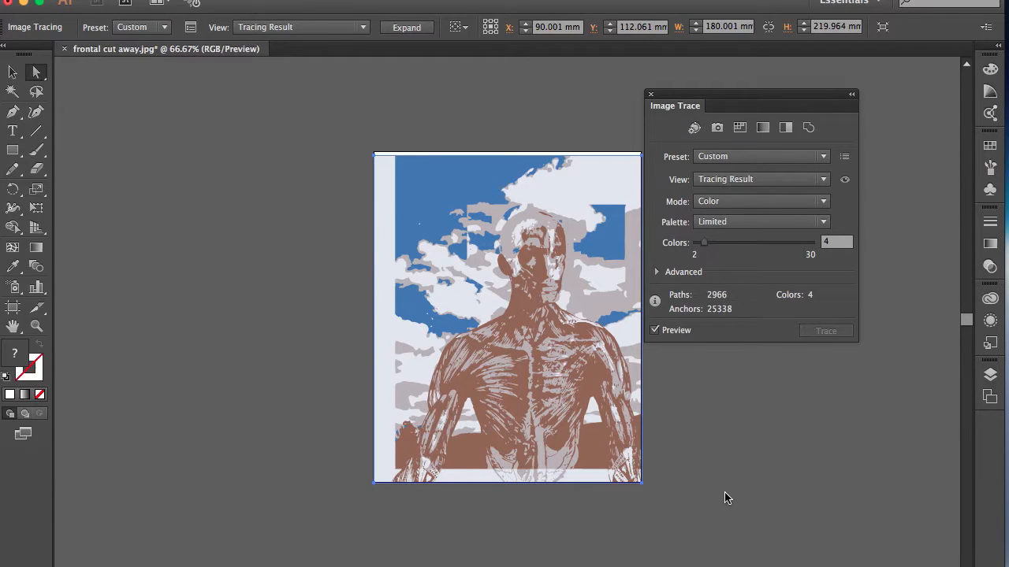
scroll(724, 497, right, 3)
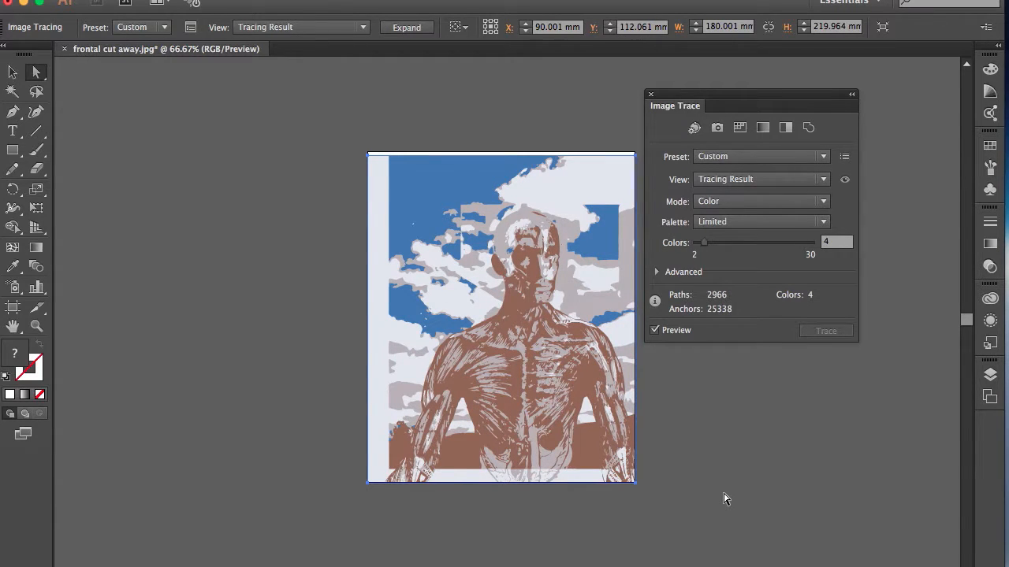
click(650, 93)
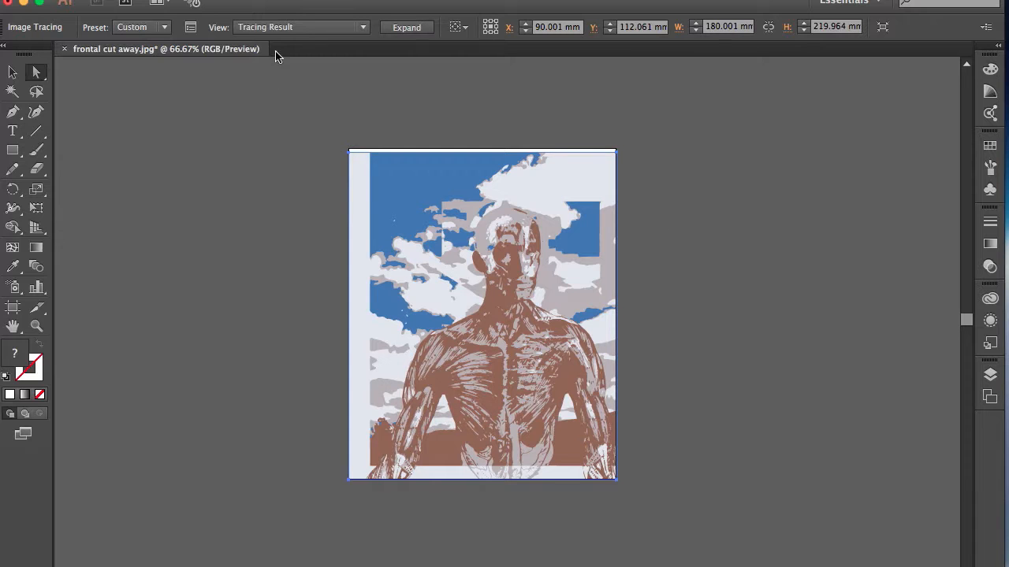
- Expand the tracing's object and fill into editable paths, and clear the selection
click(209, 0)
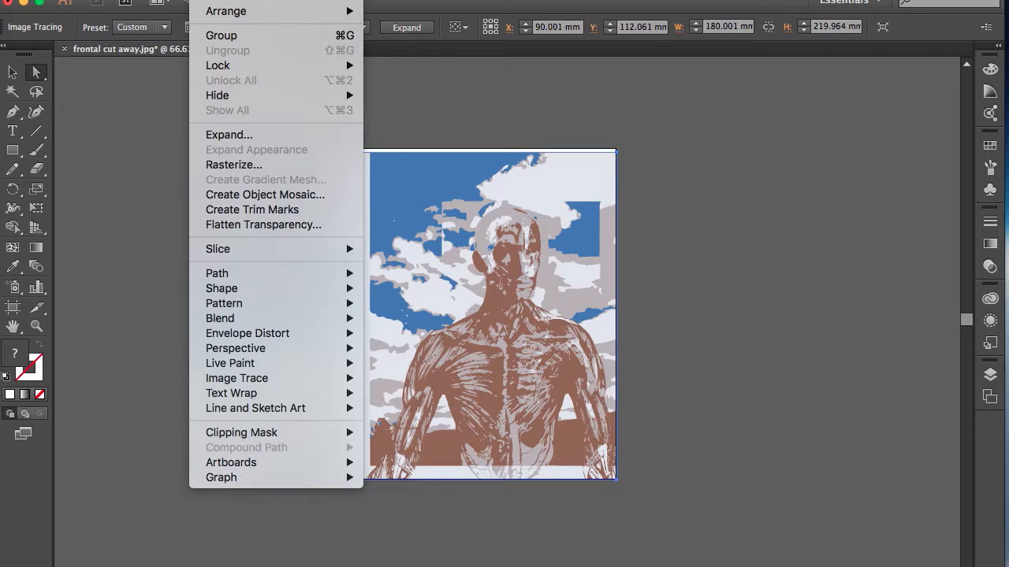
click(219, 135)
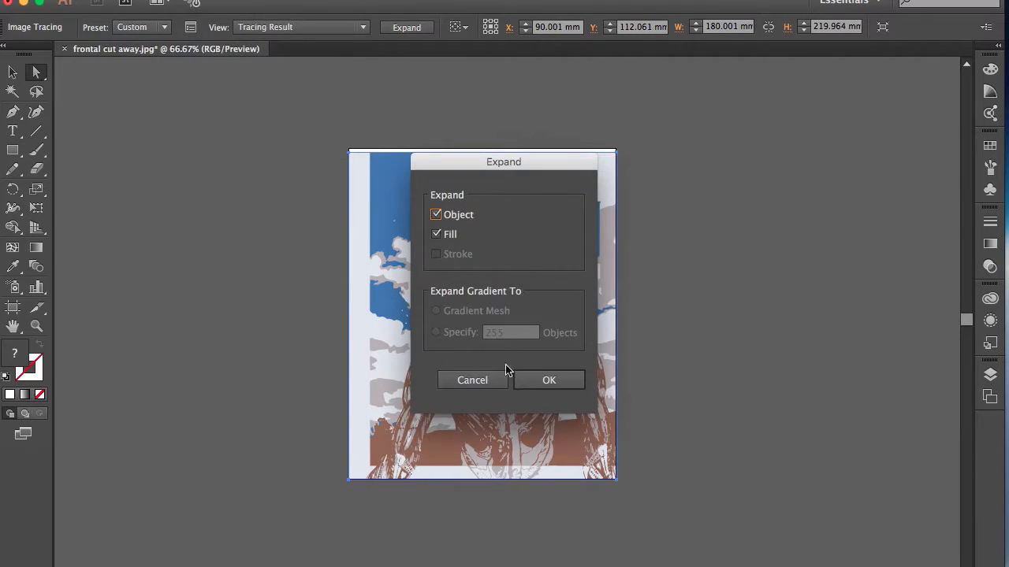
click(547, 382)
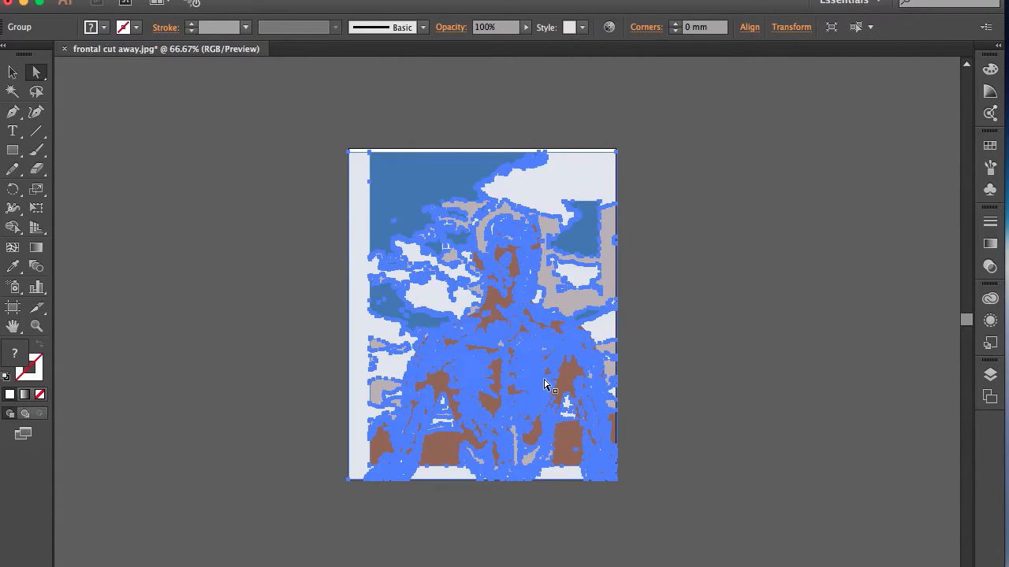
click(271, 232)
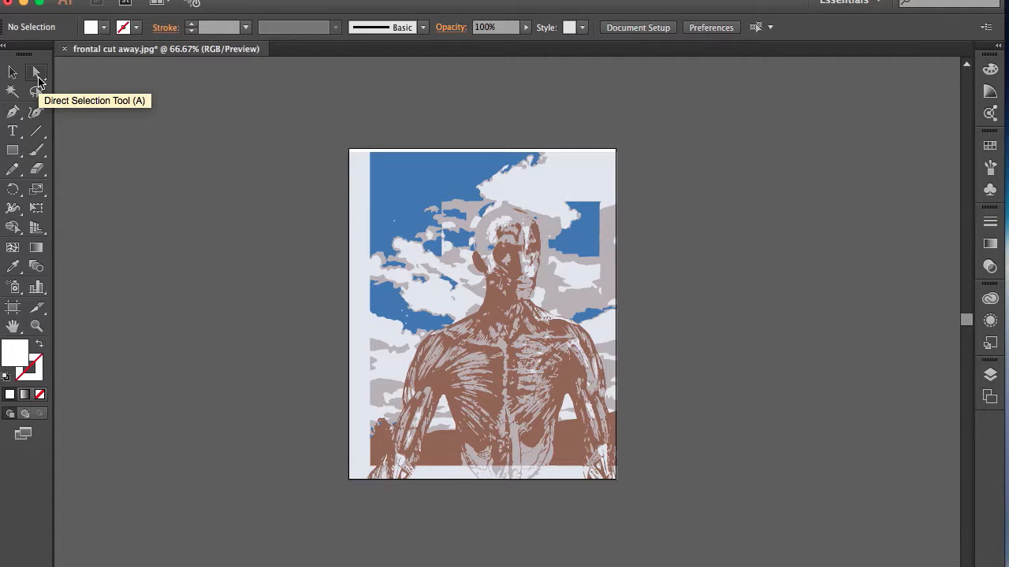
- Select all the blue sky shapes in the artwork by their shared fill color
click(395, 192)
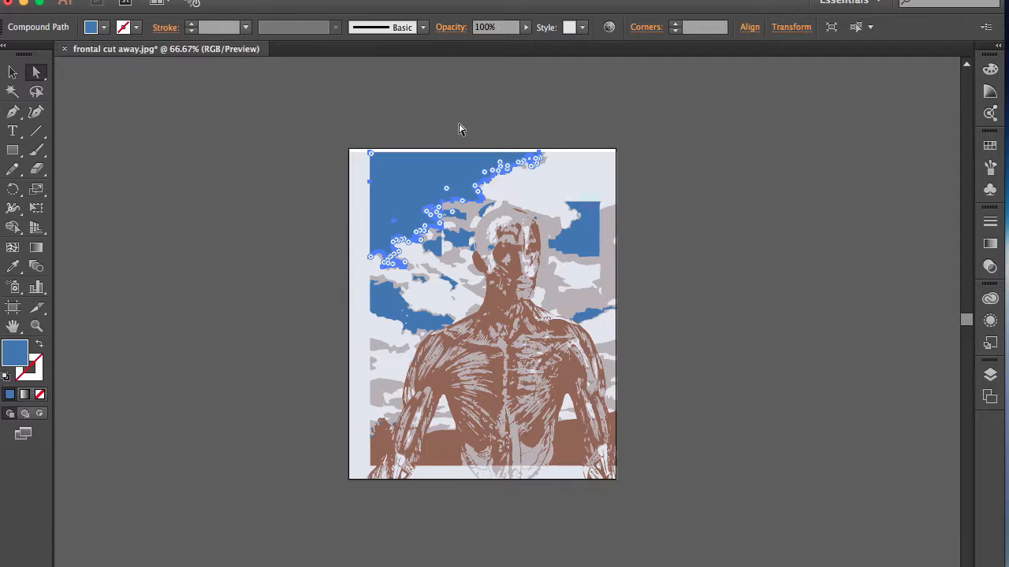
click(293, 0)
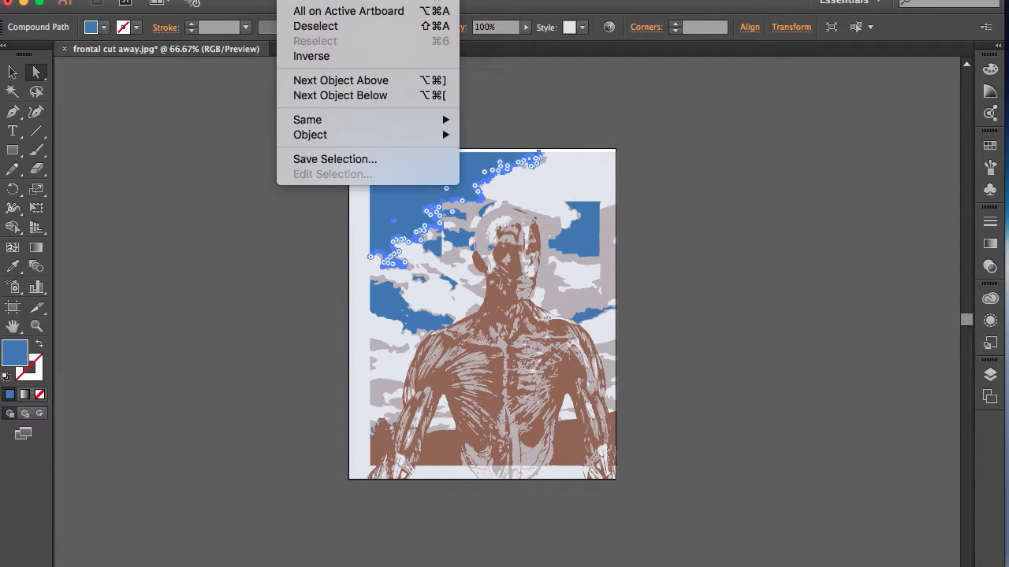
mouse_move(314, 120)
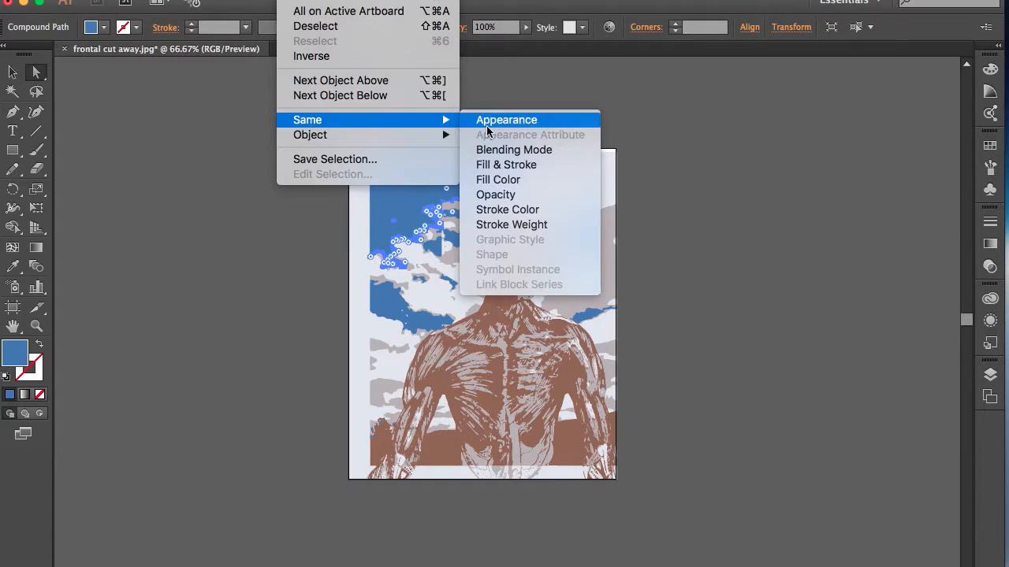
click(510, 180)
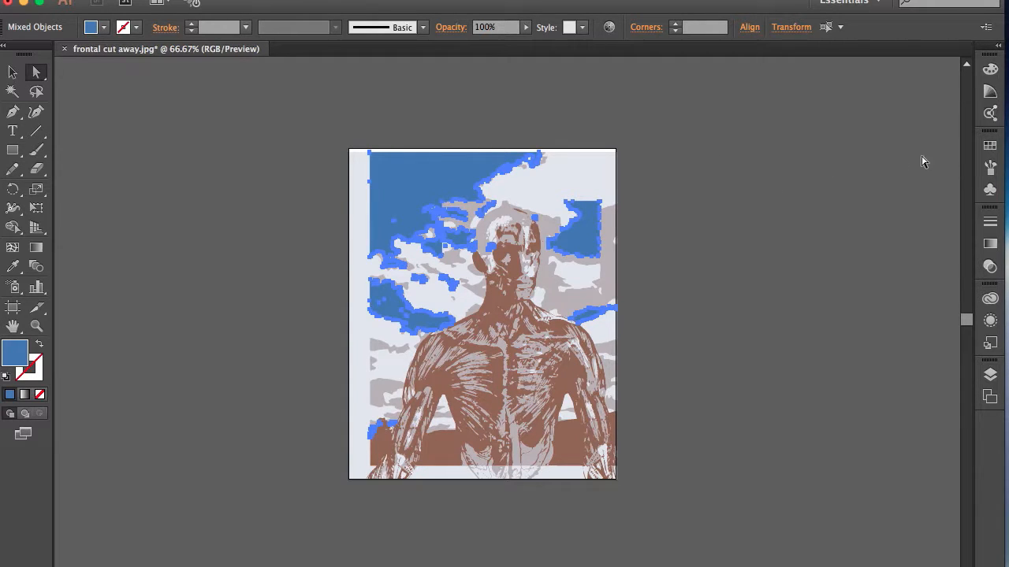
- Create a swatch named blue from the selected shapes' fill, with its color type set to Spot Color
click(991, 147)
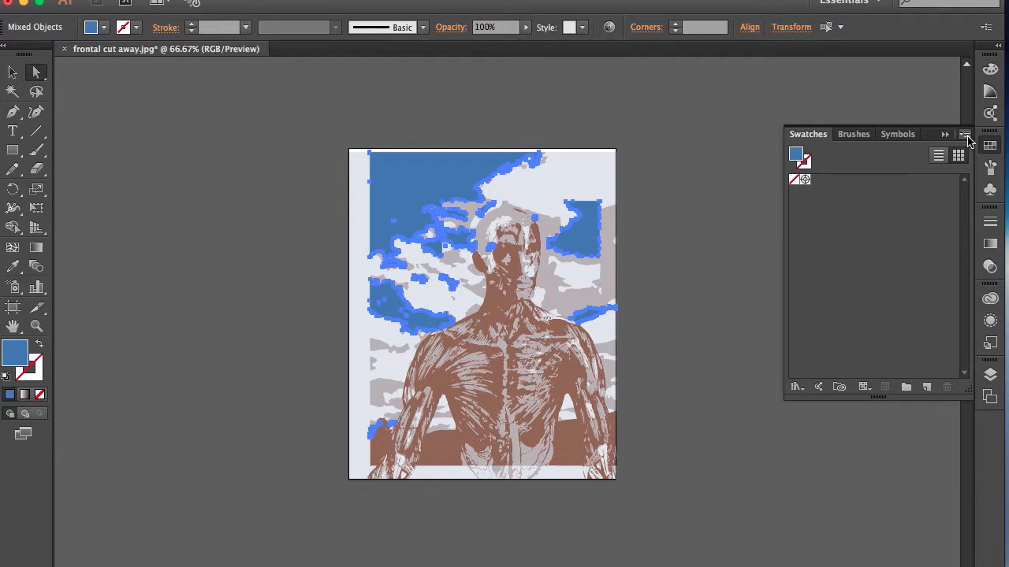
click(969, 137)
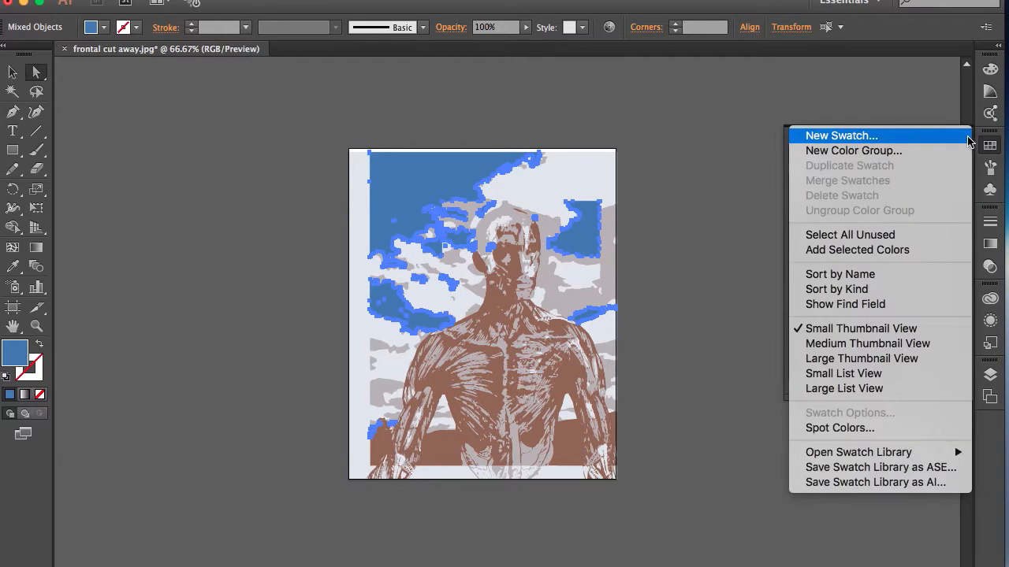
click(841, 136)
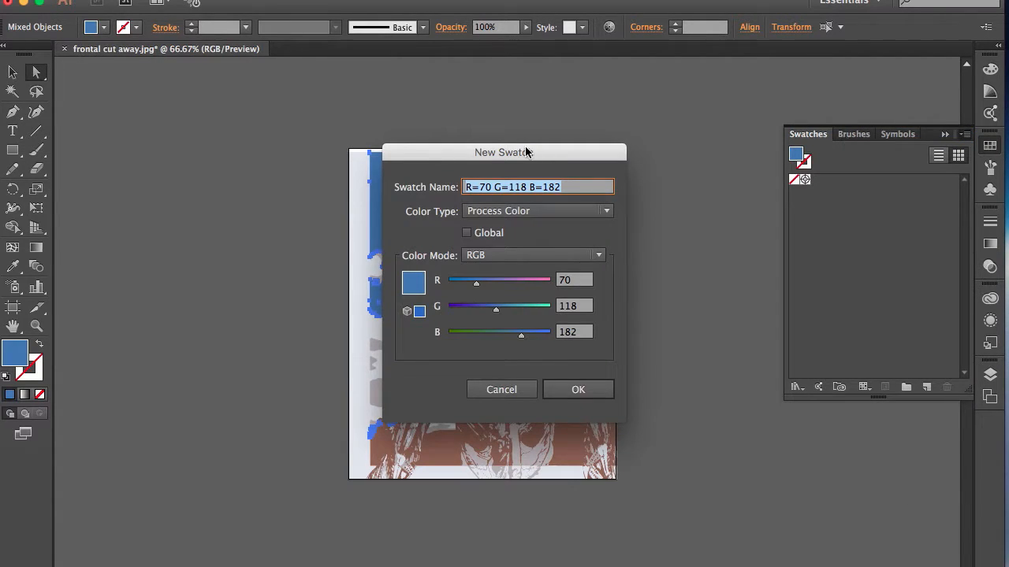
drag(527, 151, 648, 151)
text(blue)
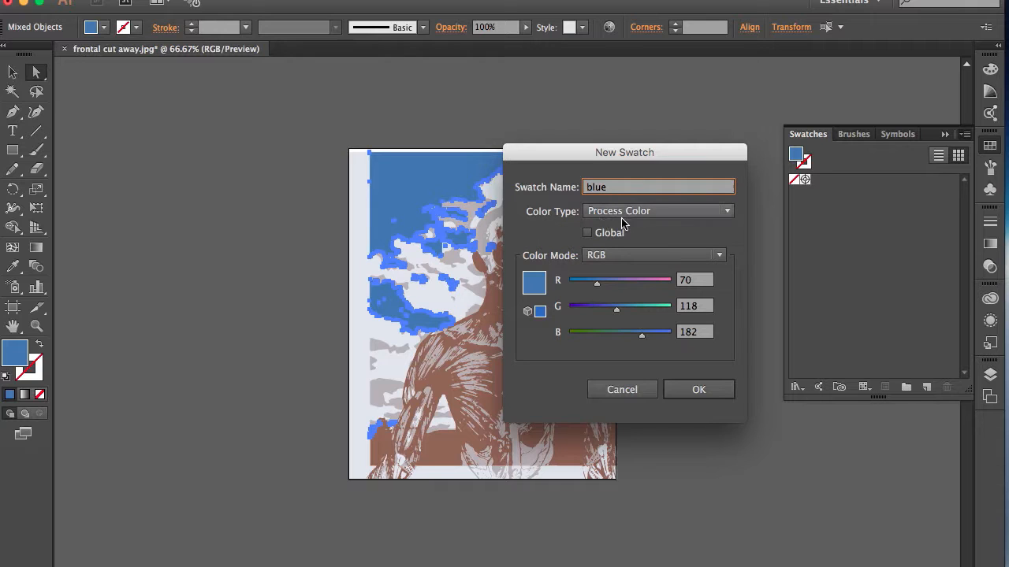
click(728, 212)
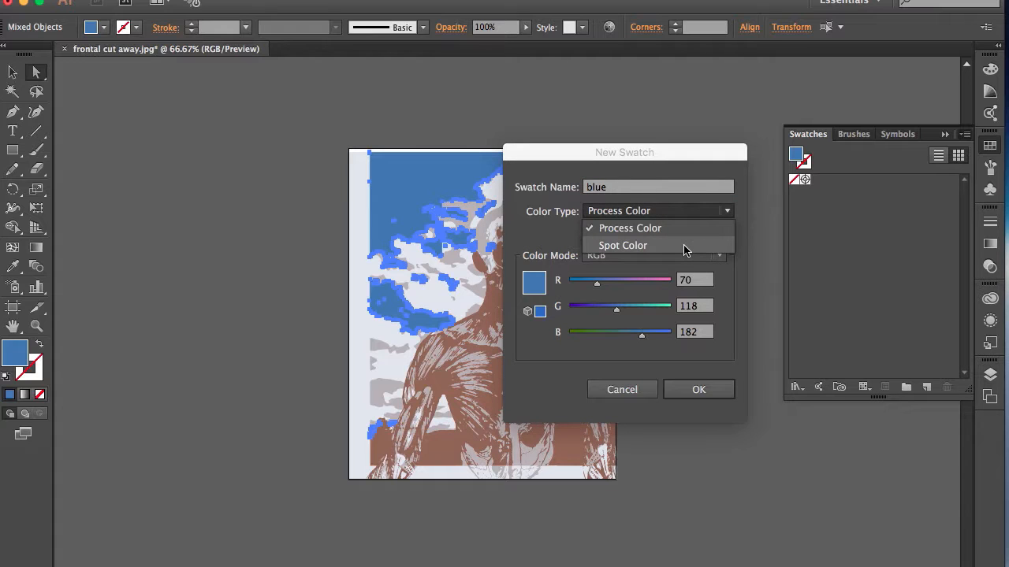
click(684, 248)
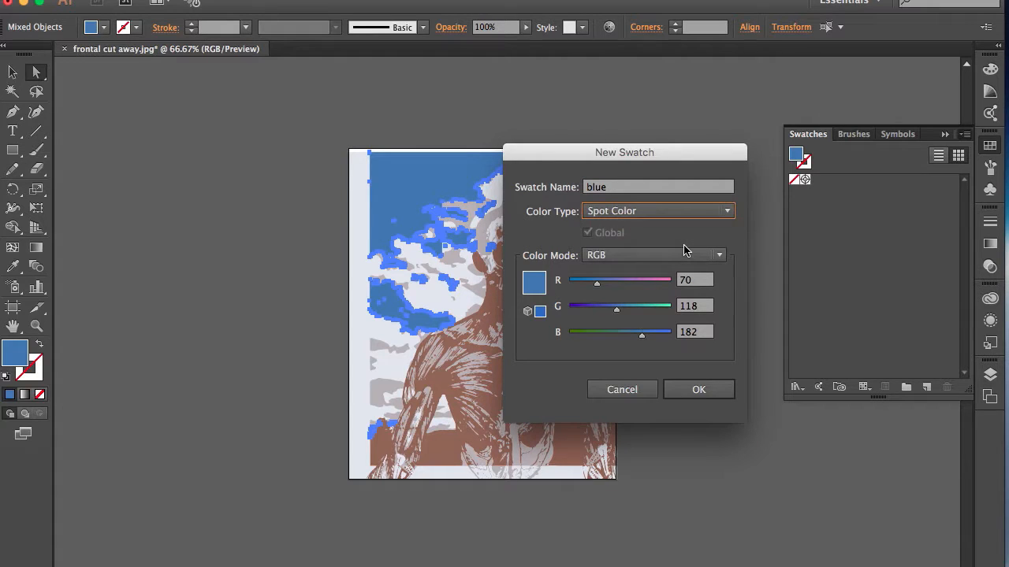
click(695, 391)
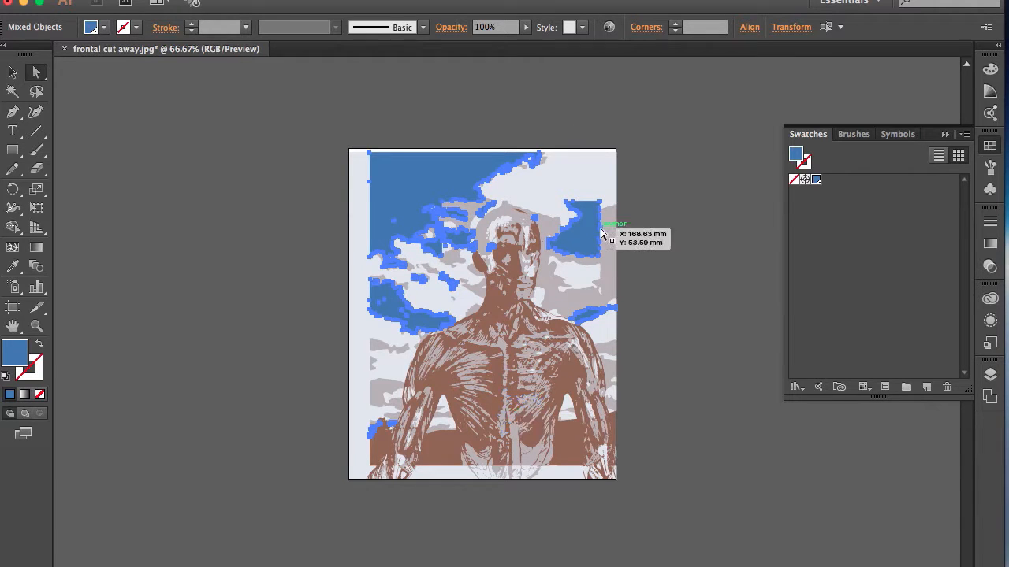
- Select all the white cloud and border shapes in the artwork by their shared fill color
click(567, 181)
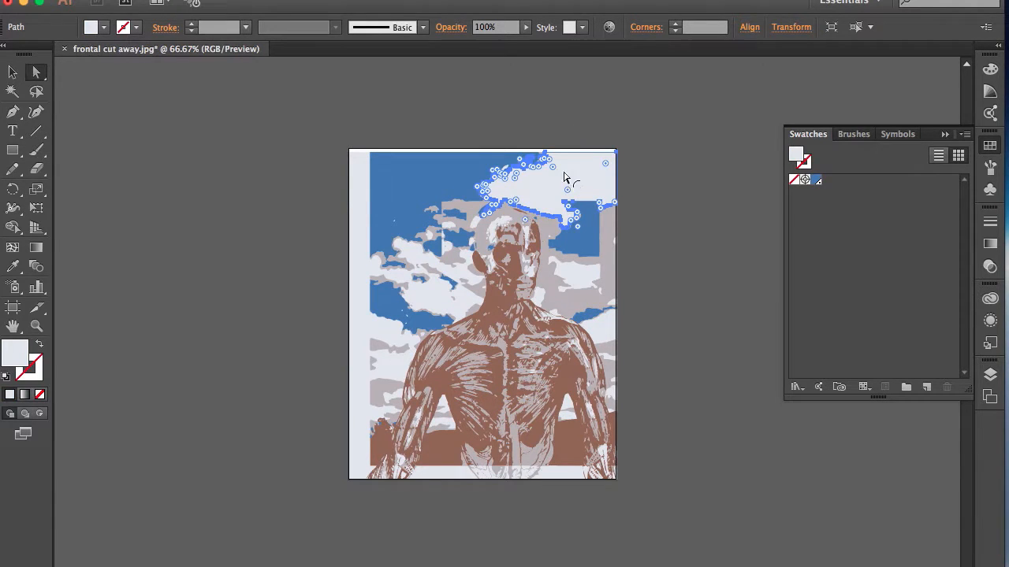
click(296, 1)
mouse_move(315, 119)
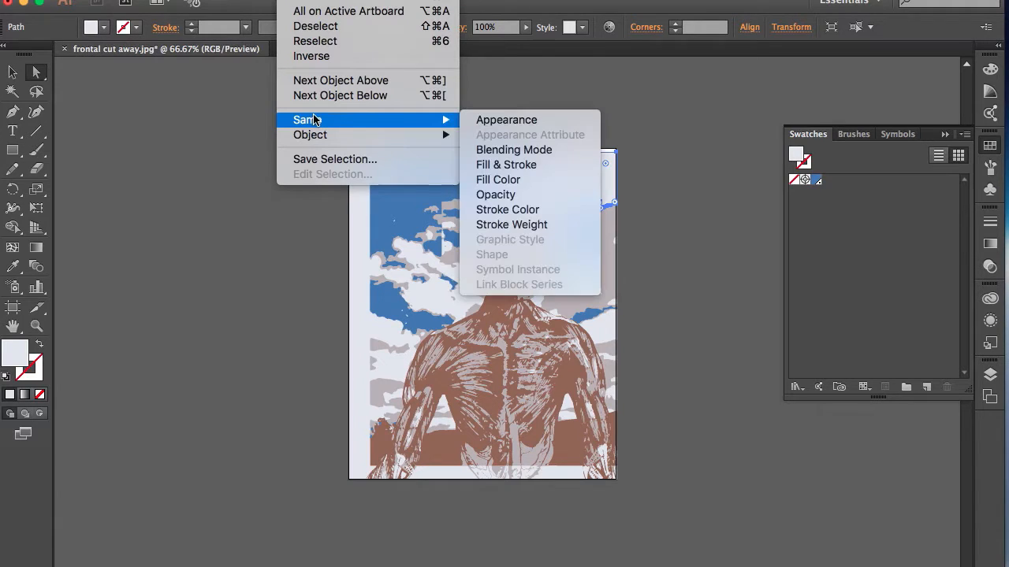
click(511, 180)
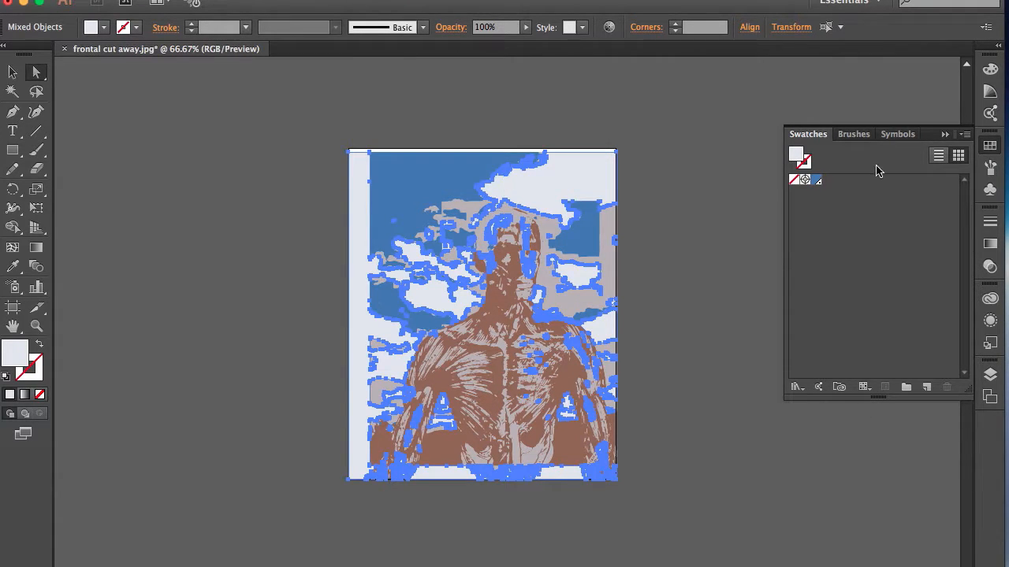
- Create a swatch named white from the selected shapes' fill, with its color type set to Spot Color
click(968, 136)
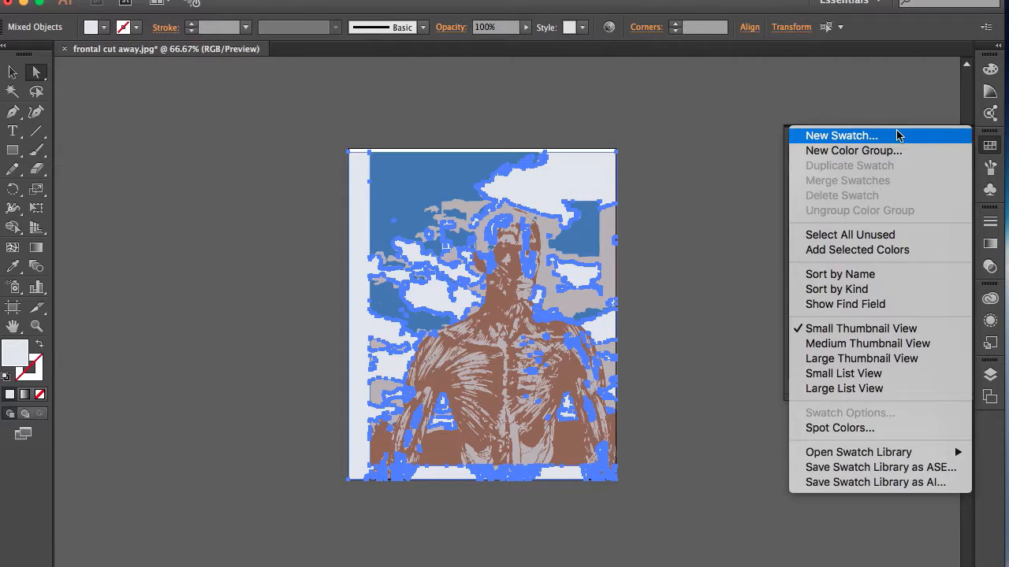
click(871, 136)
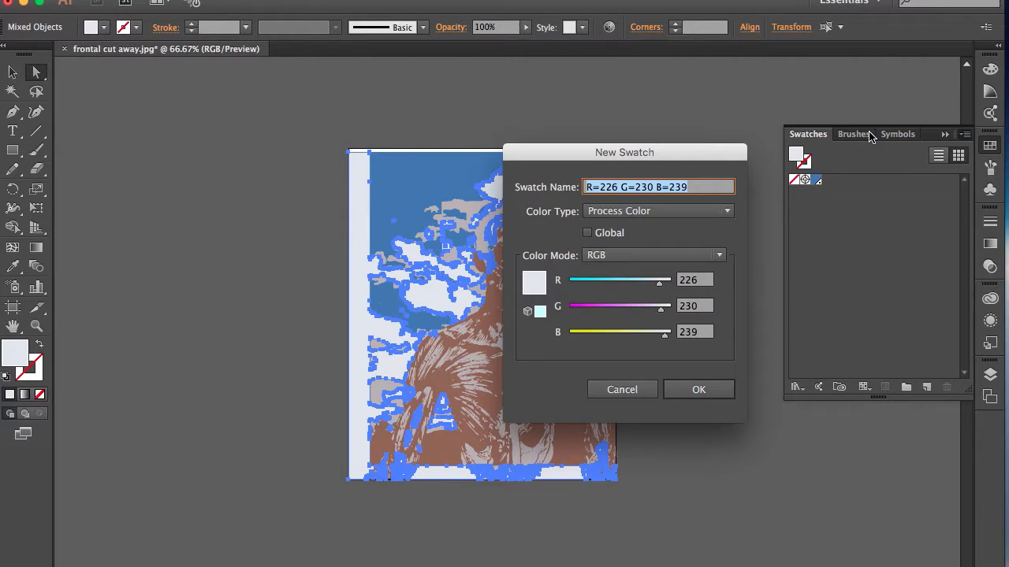
text(white)
click(733, 209)
click(686, 245)
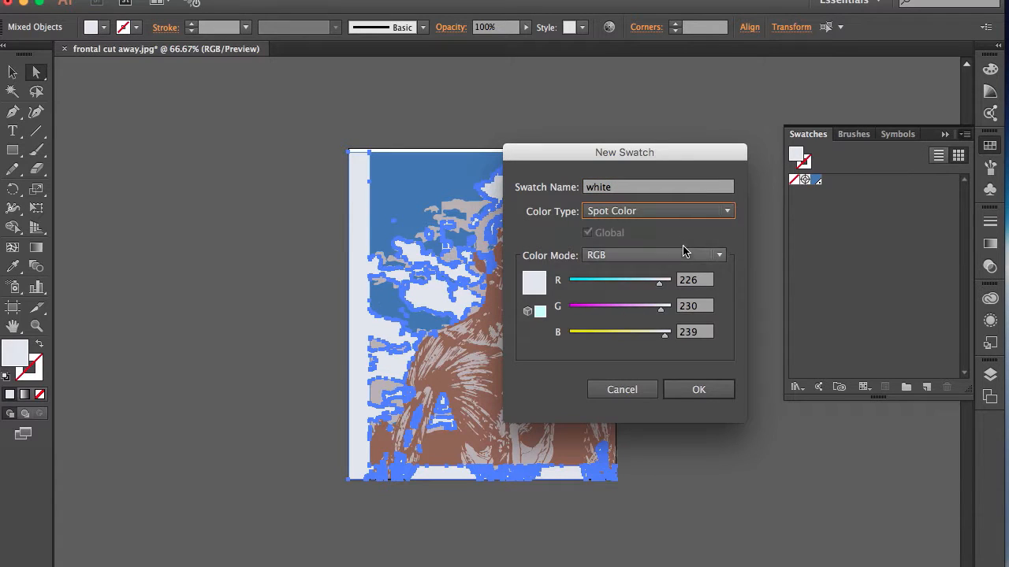
click(698, 389)
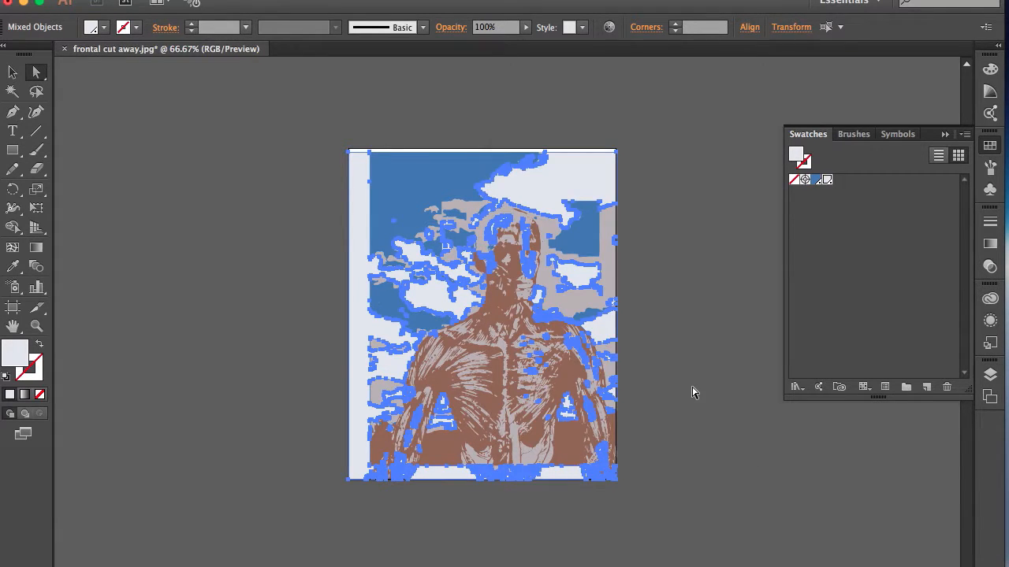
- Select all the grey shapes in the clouds and figure by their shared fill color
click(572, 312)
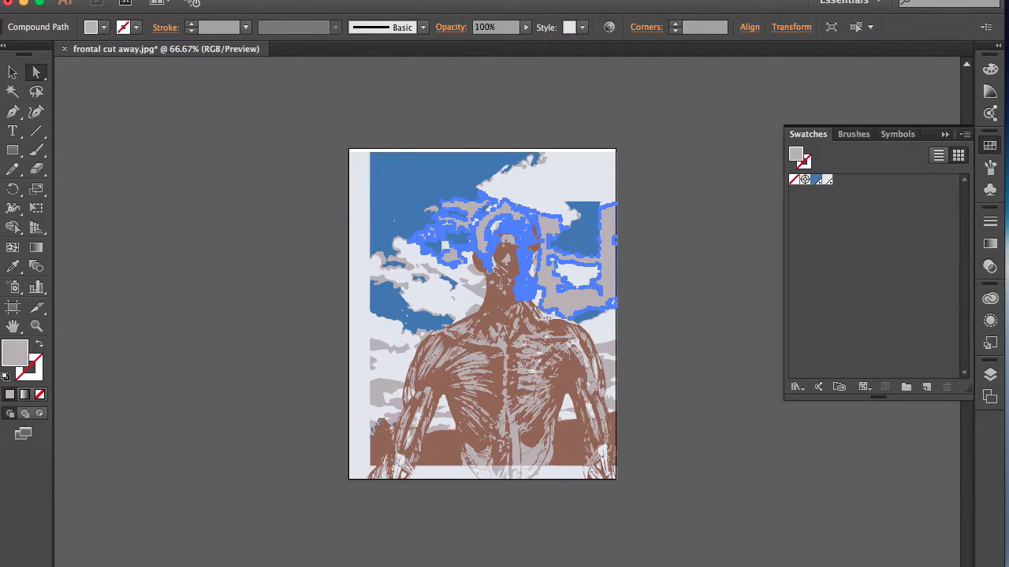
click(311, 3)
mouse_move(331, 123)
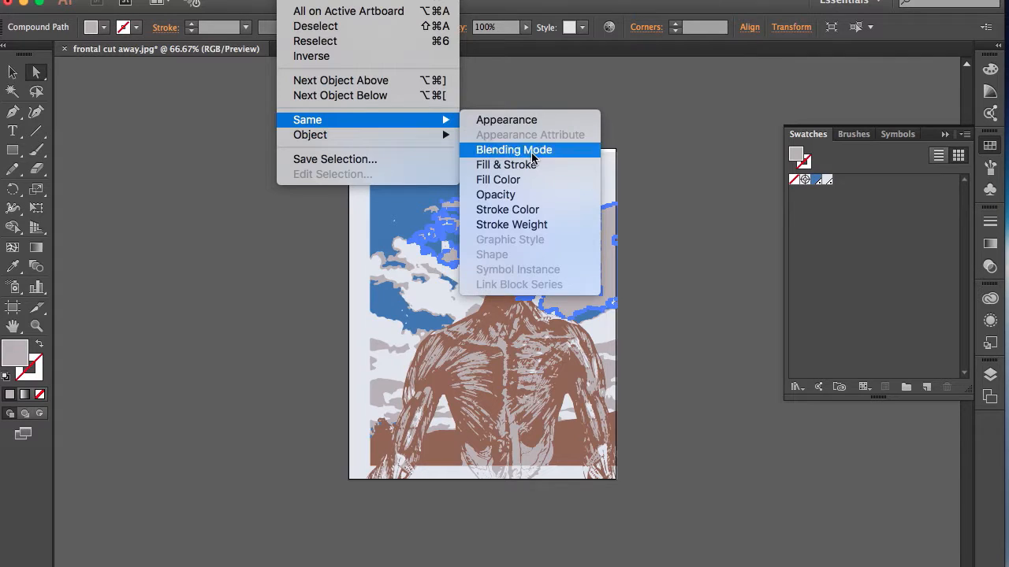
click(520, 180)
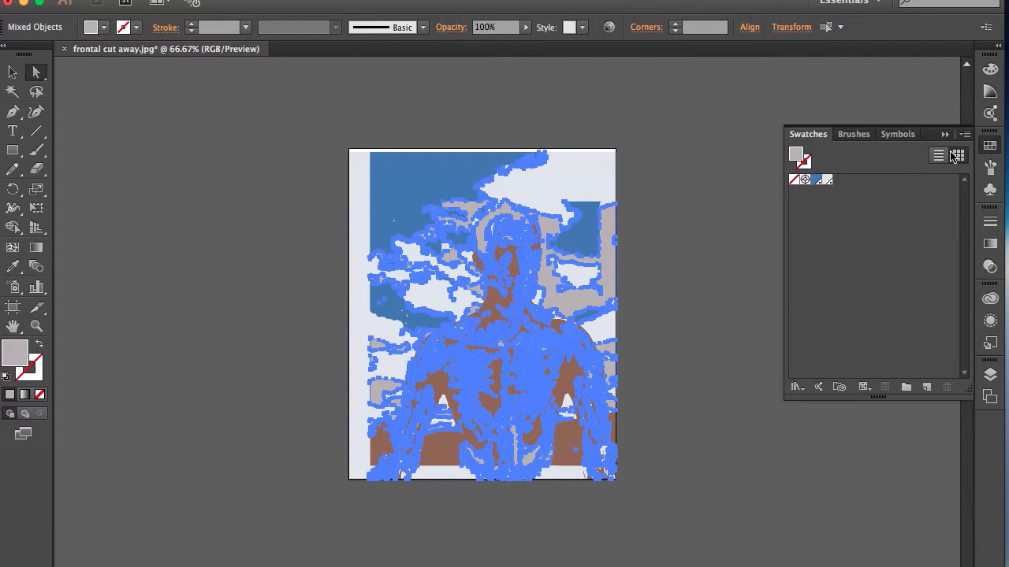
- Create a swatch named grey from the selected shapes' fill, with its color type set to Spot Color
click(967, 136)
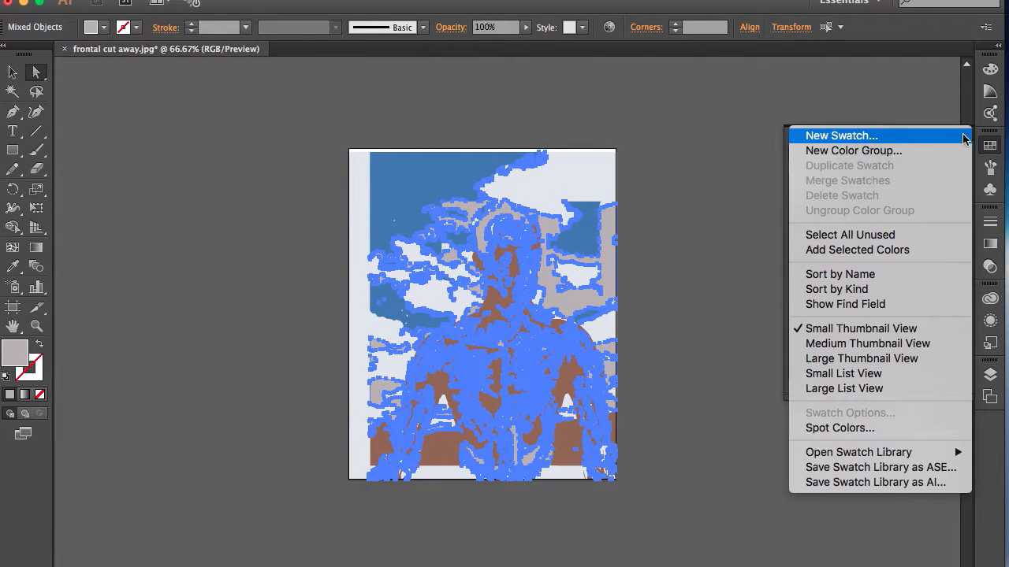
click(915, 139)
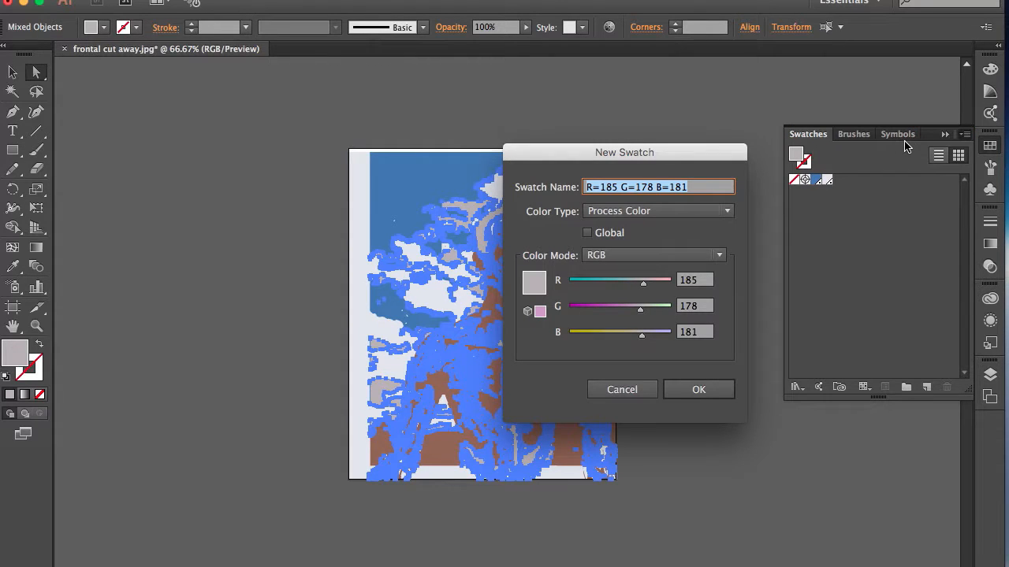
text(grey)
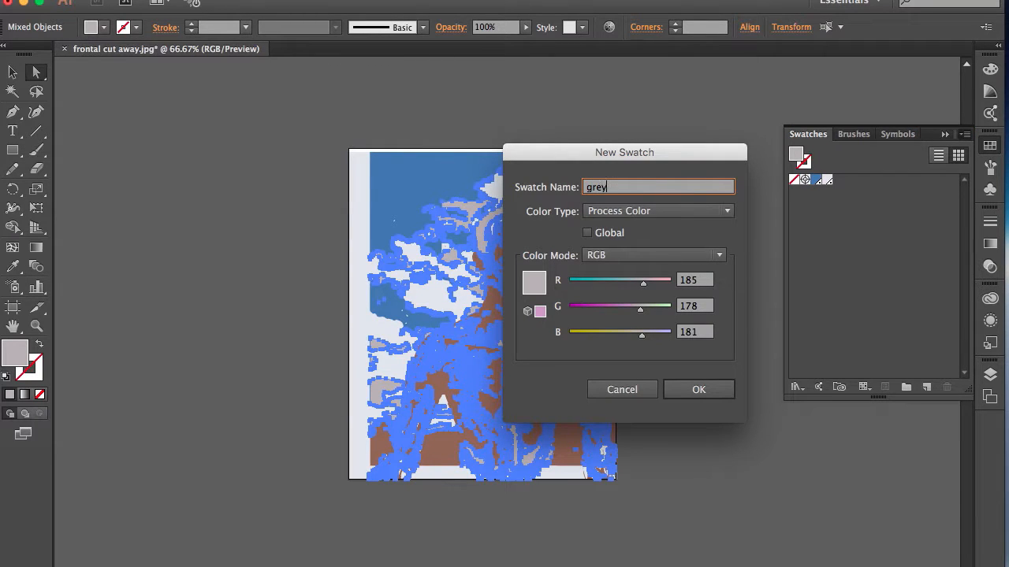
click(726, 210)
click(686, 245)
click(698, 389)
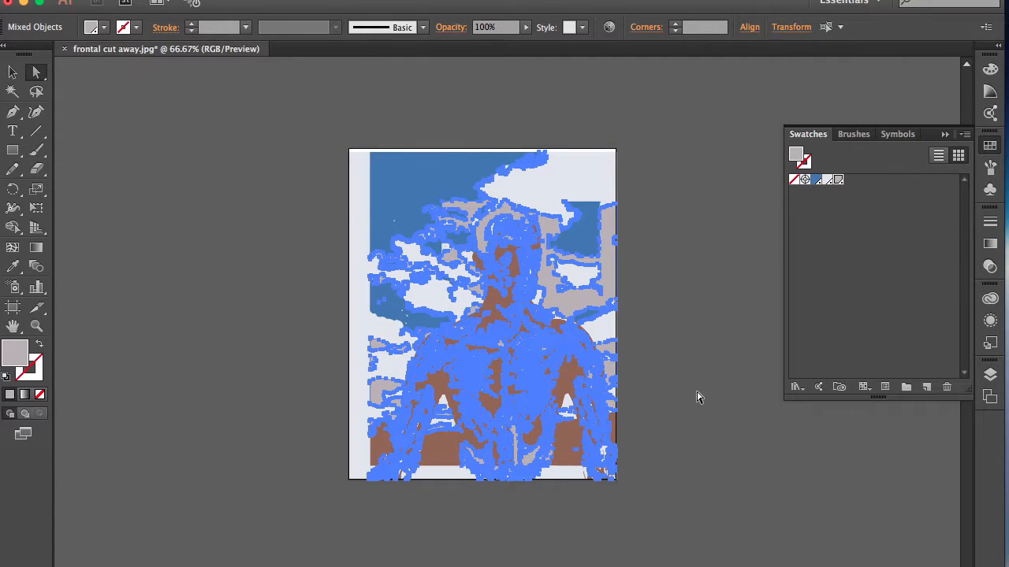
- Select all the brown shapes of the figure and ground by their shared fill color
click(569, 439)
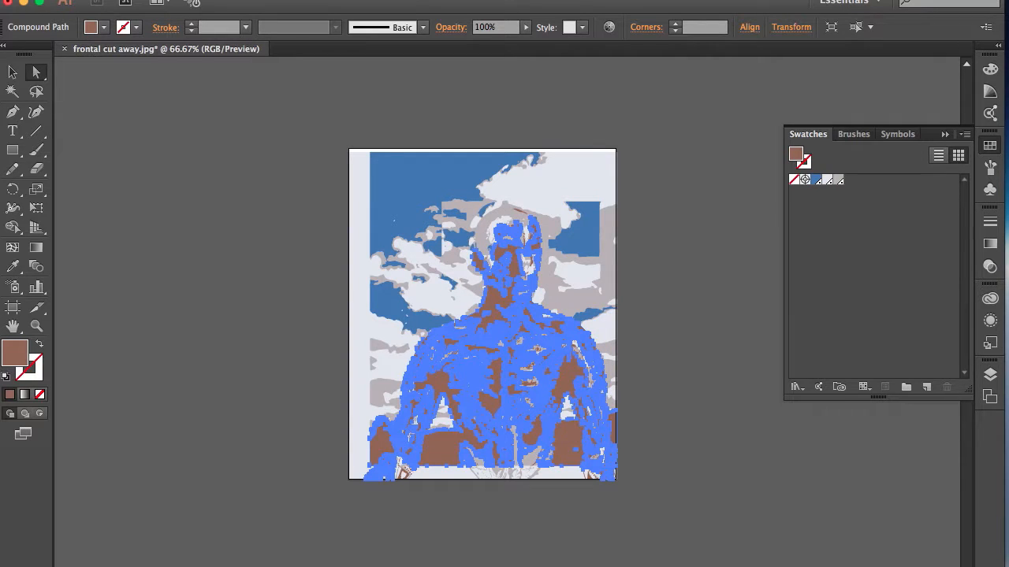
click(295, 1)
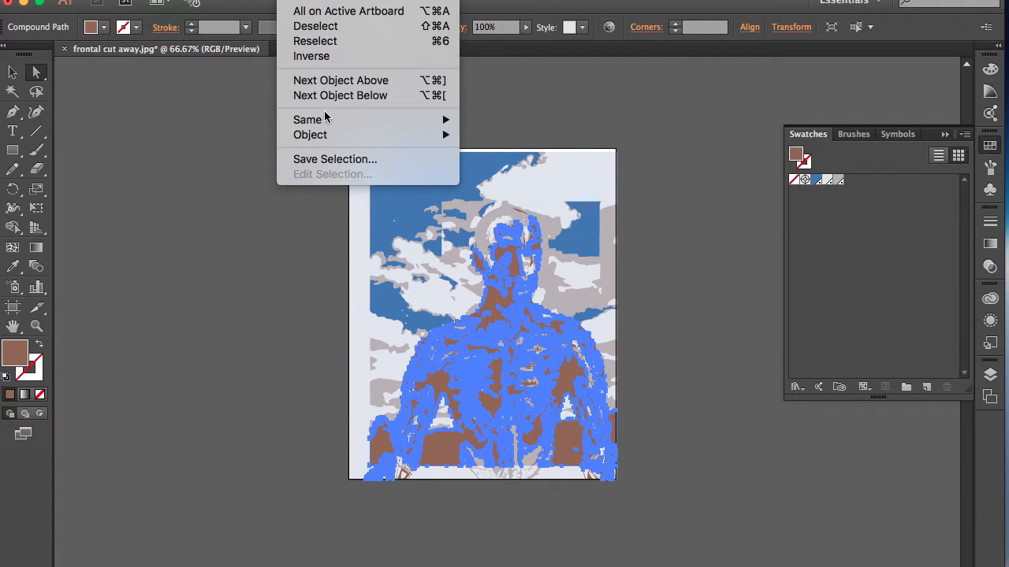
mouse_move(327, 120)
click(549, 182)
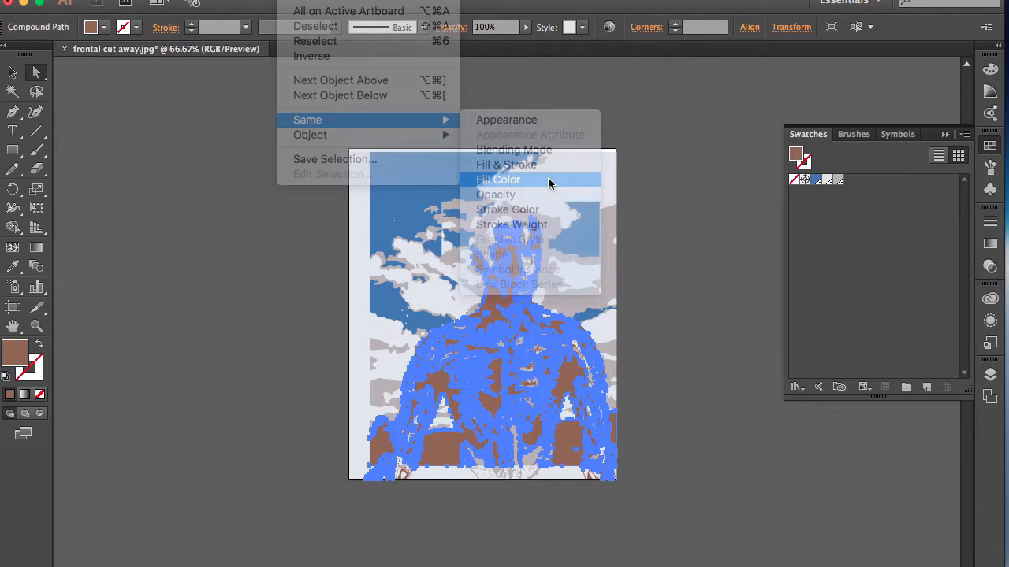
- Create a Spot Color swatch named brown from the selected shapes' fill, and clear the selection
click(964, 135)
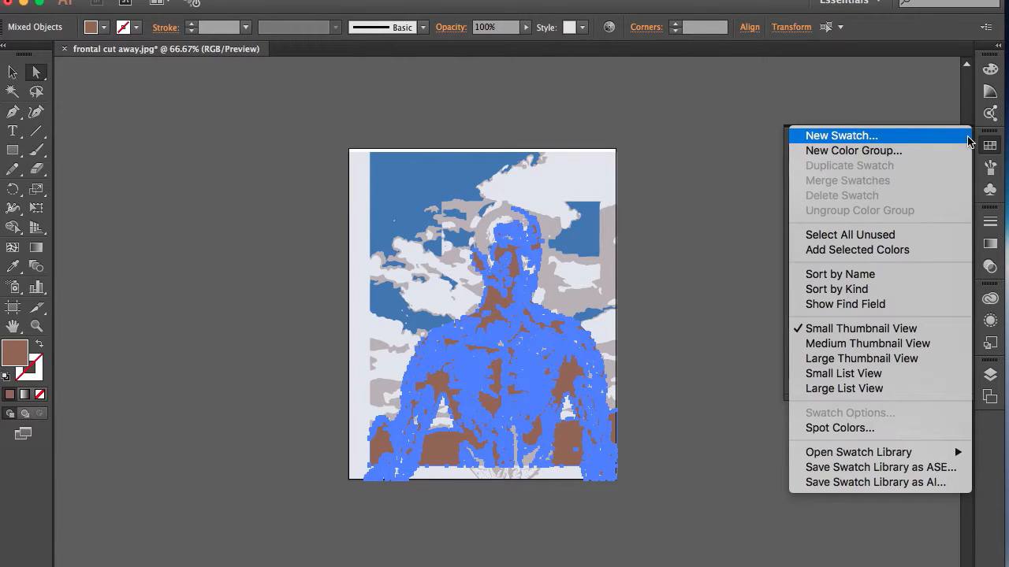
click(929, 140)
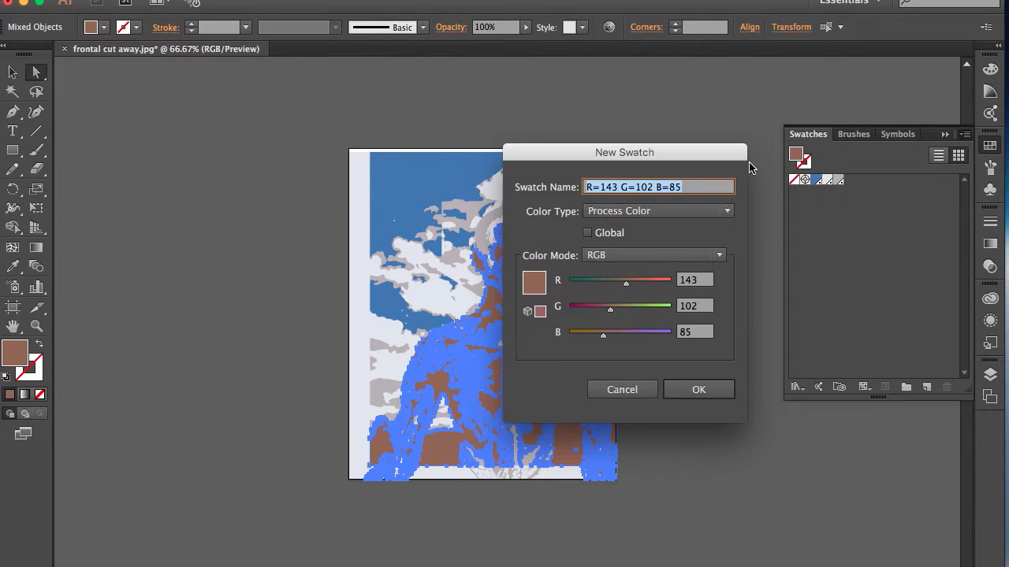
text(brown)
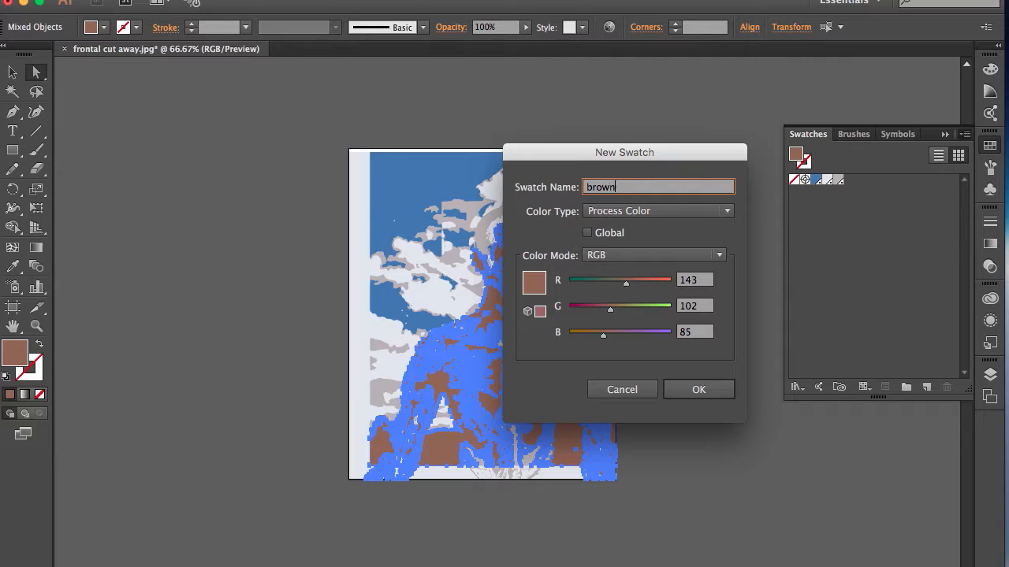
click(726, 210)
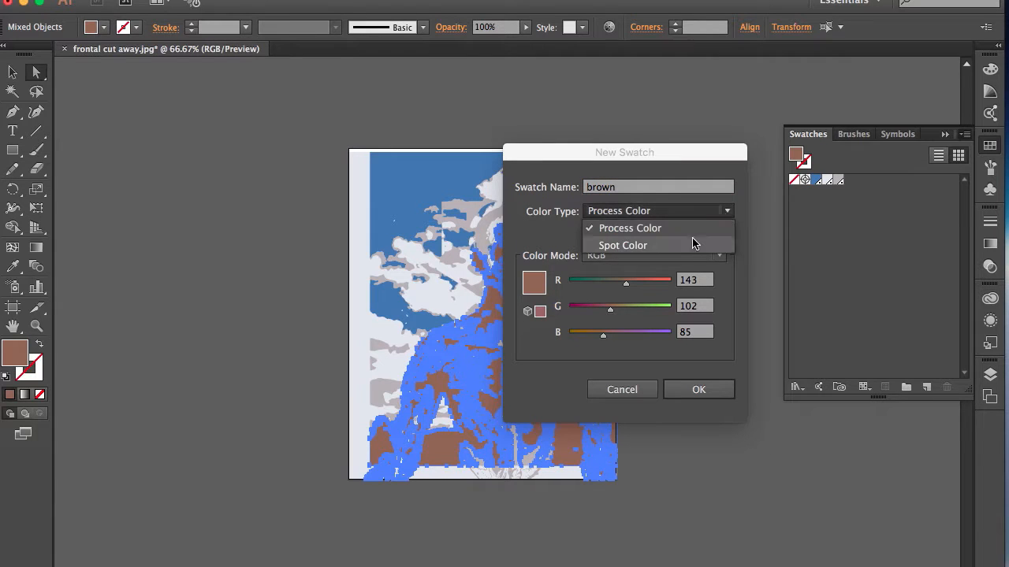
click(684, 243)
click(703, 390)
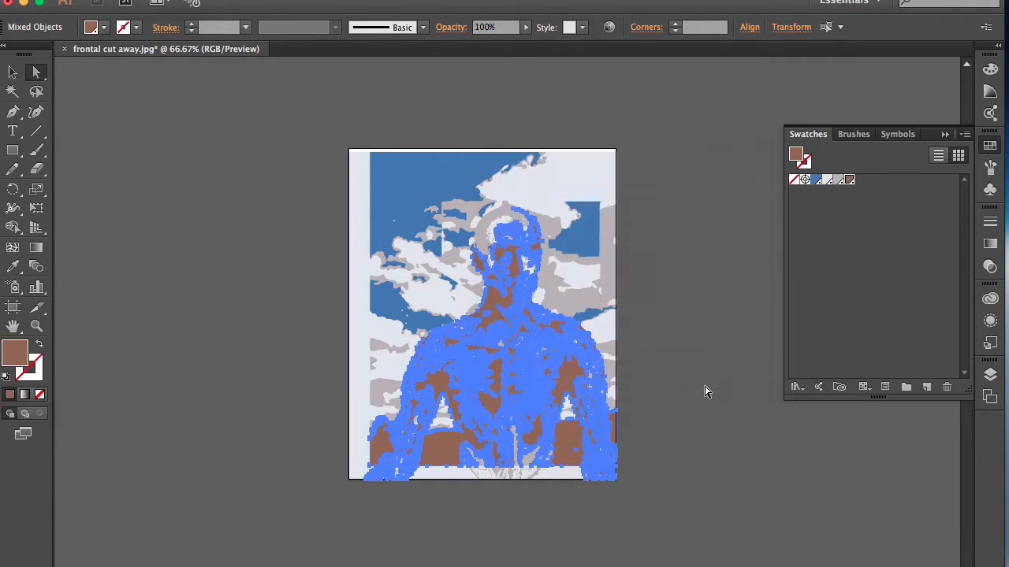
click(706, 391)
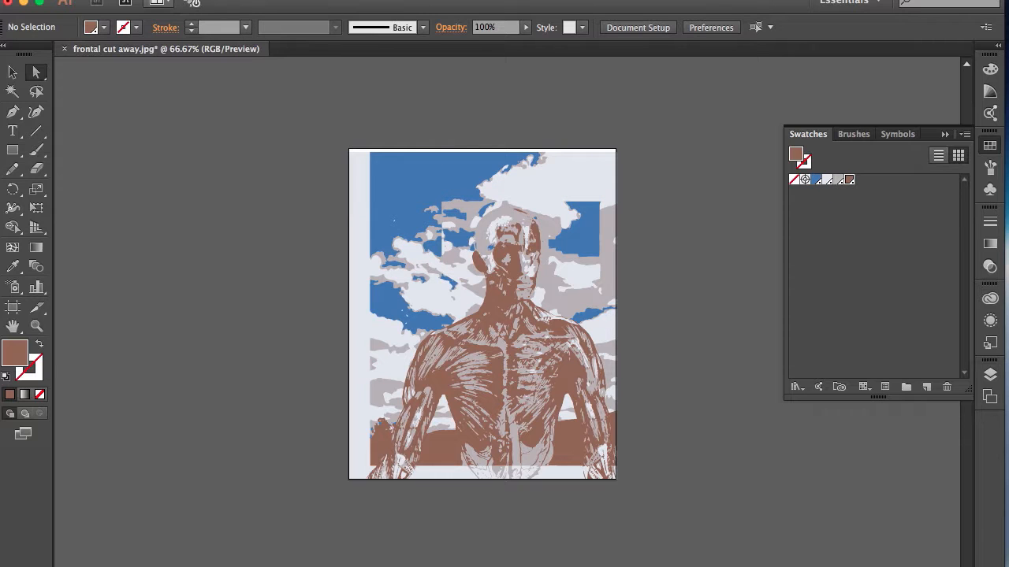
- Open the print settings for the artwork and set the printer to Adobe PostScript File
click(139, 1)
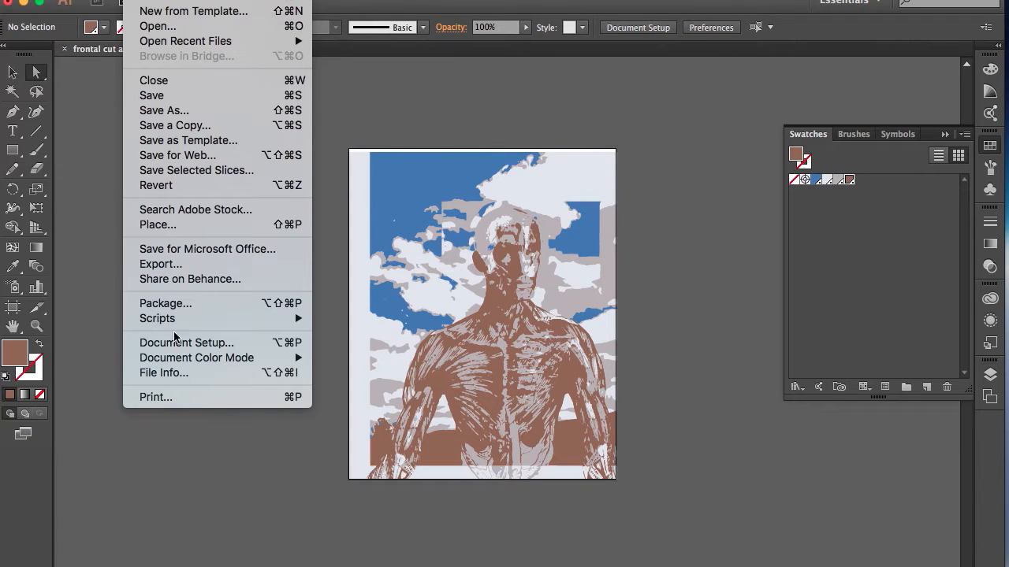
click(166, 400)
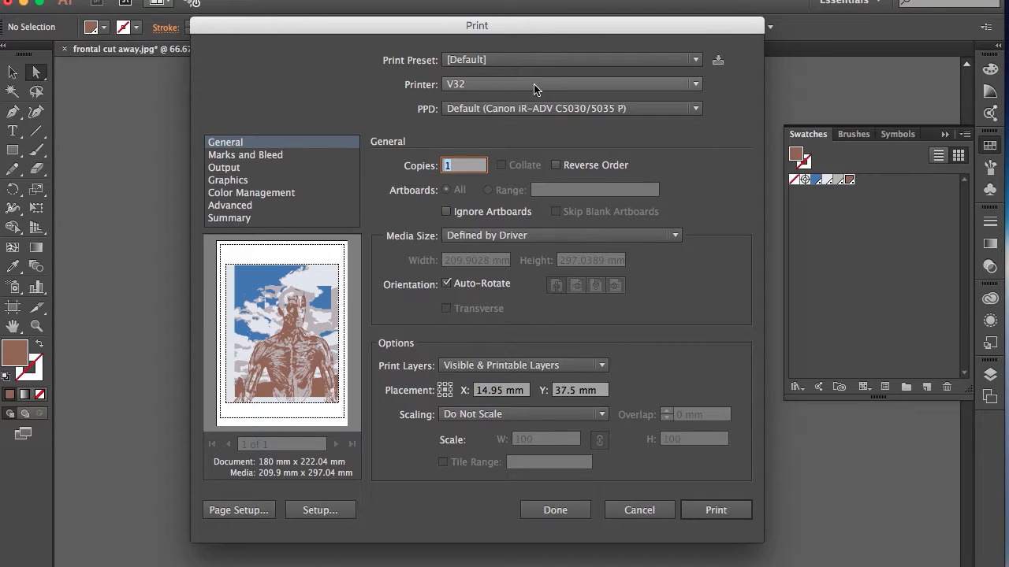
click(696, 85)
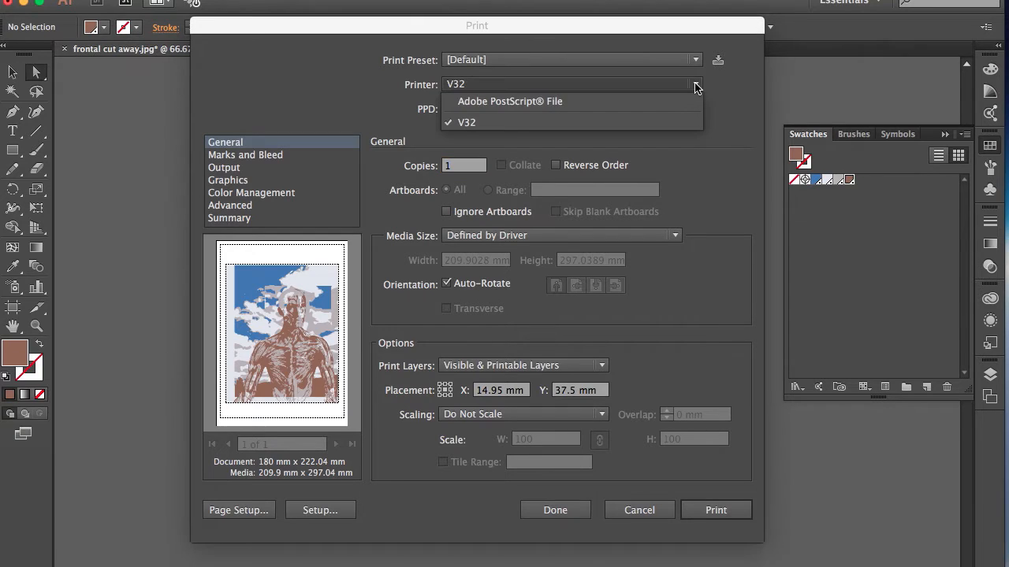
click(648, 109)
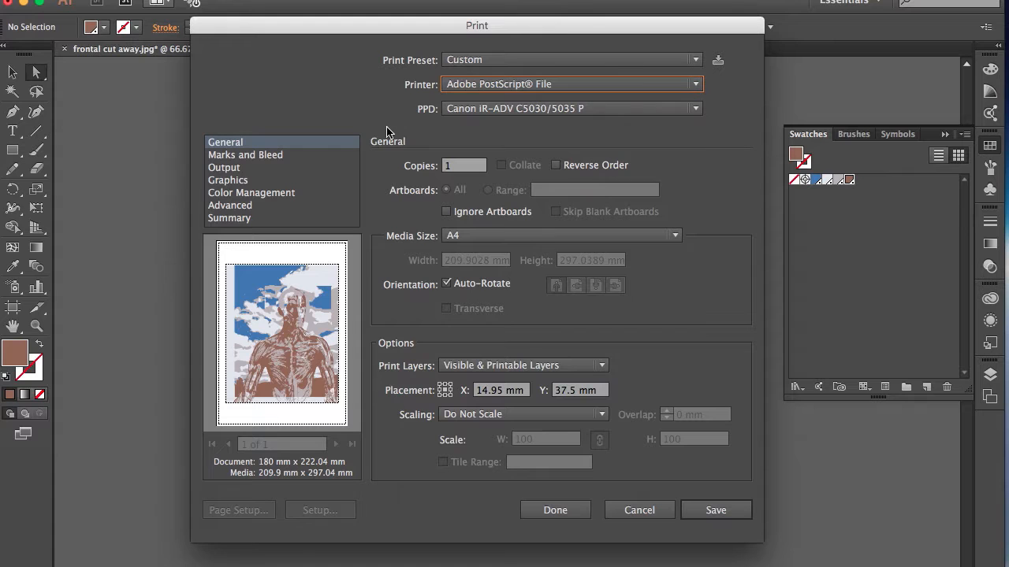
- Enable printer's marks for the print, keeping only the registration marks without trim marks, color bars or page information
click(271, 161)
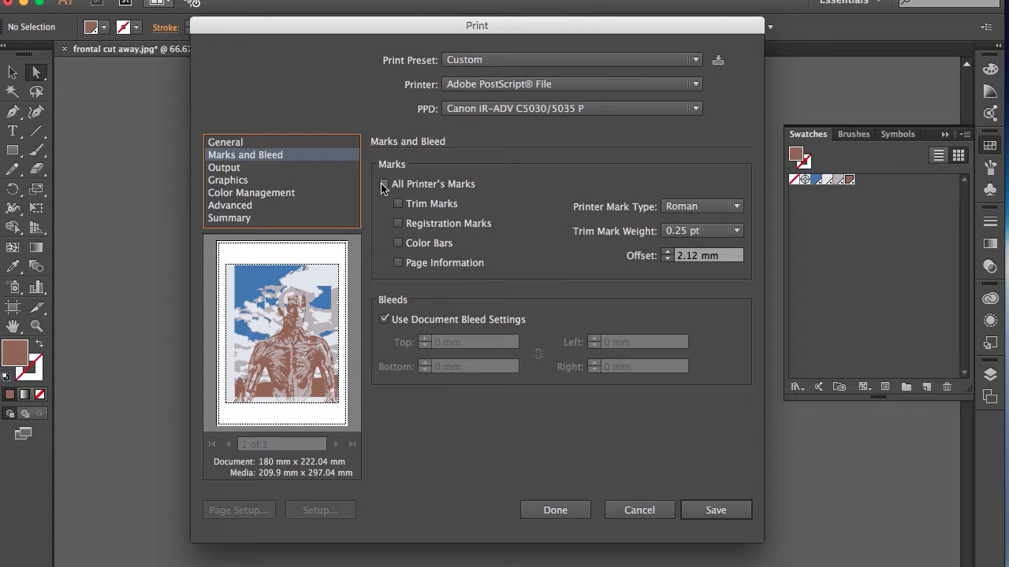
click(385, 185)
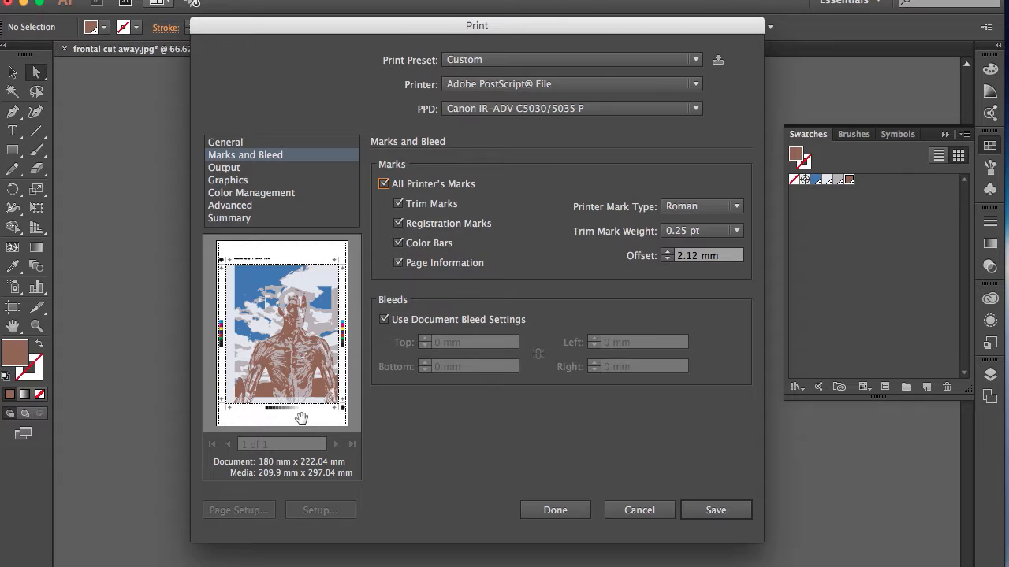
click(400, 264)
click(399, 245)
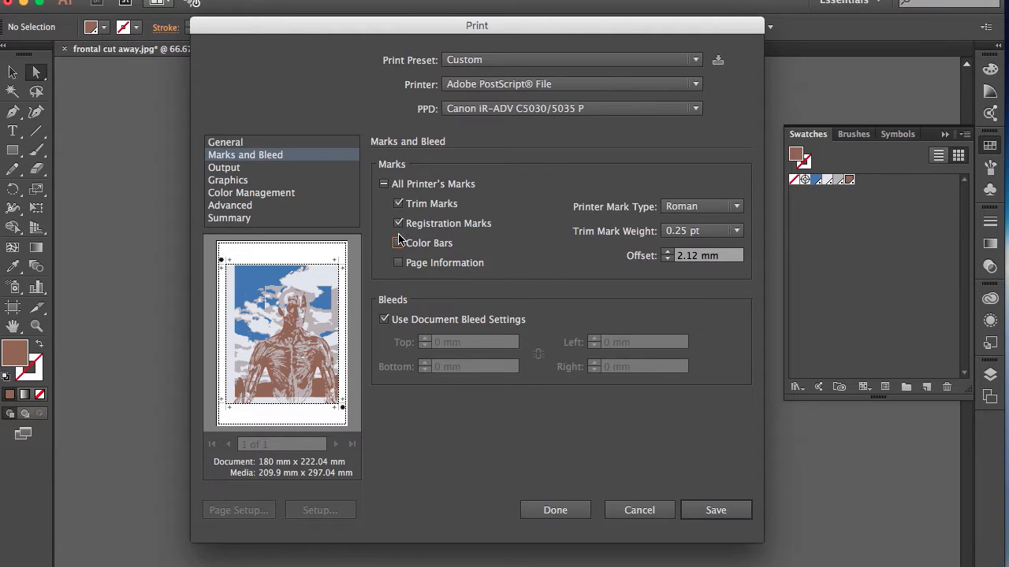
click(398, 205)
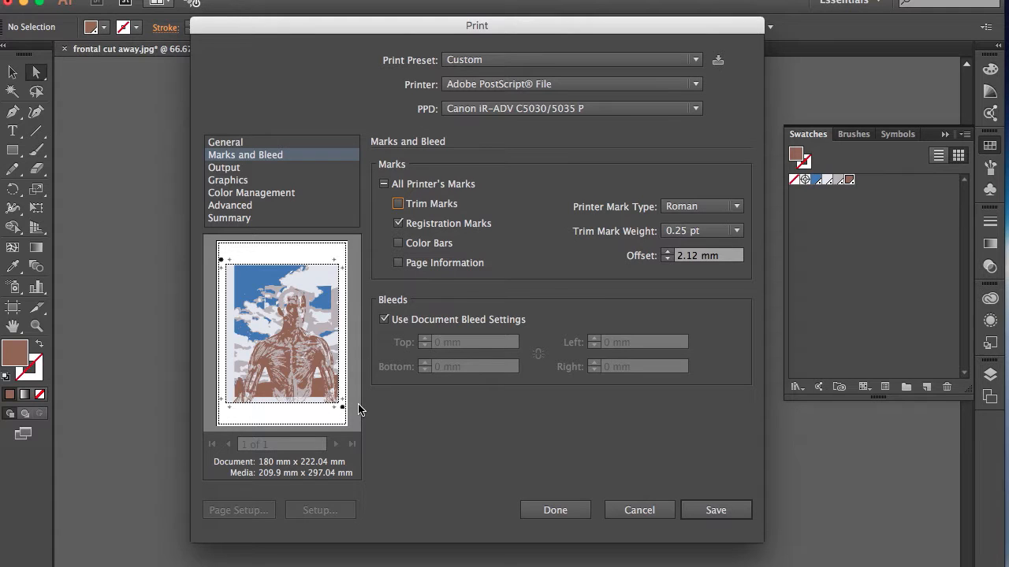
click(399, 224)
- Set the print output mode to Separations (Host-Based) and bring the process inks into view in the document ink list
click(224, 168)
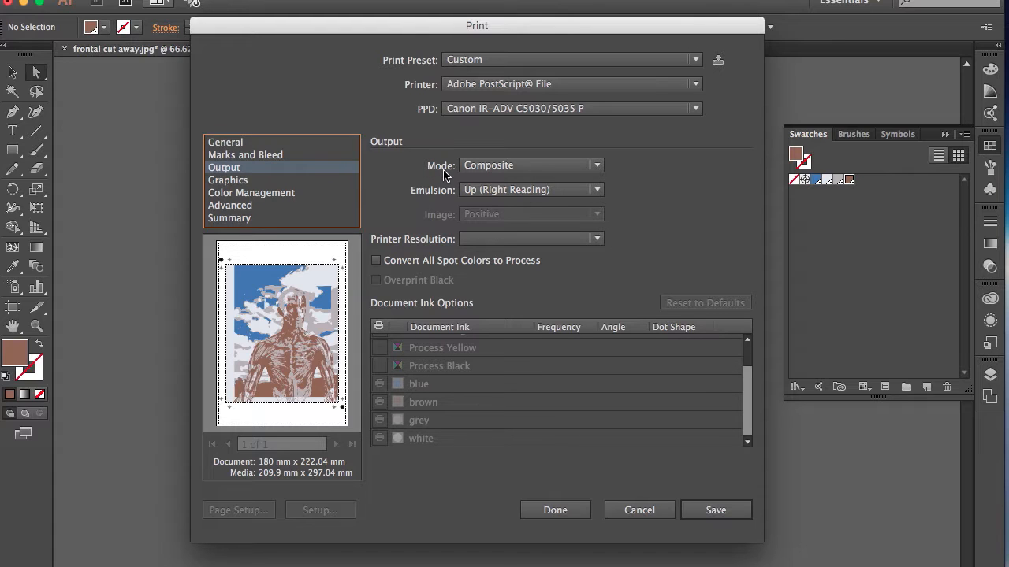
click(598, 167)
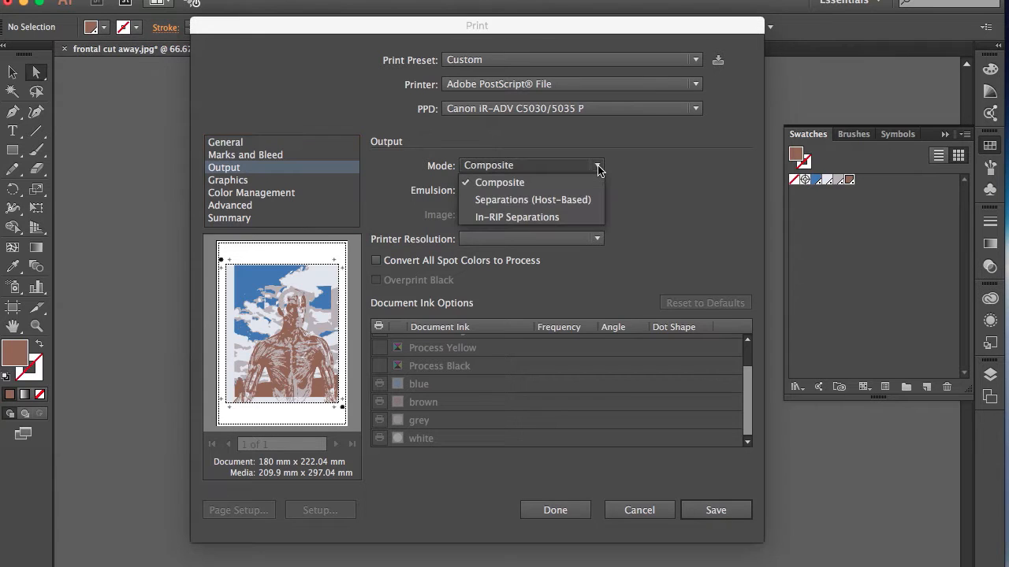
click(576, 202)
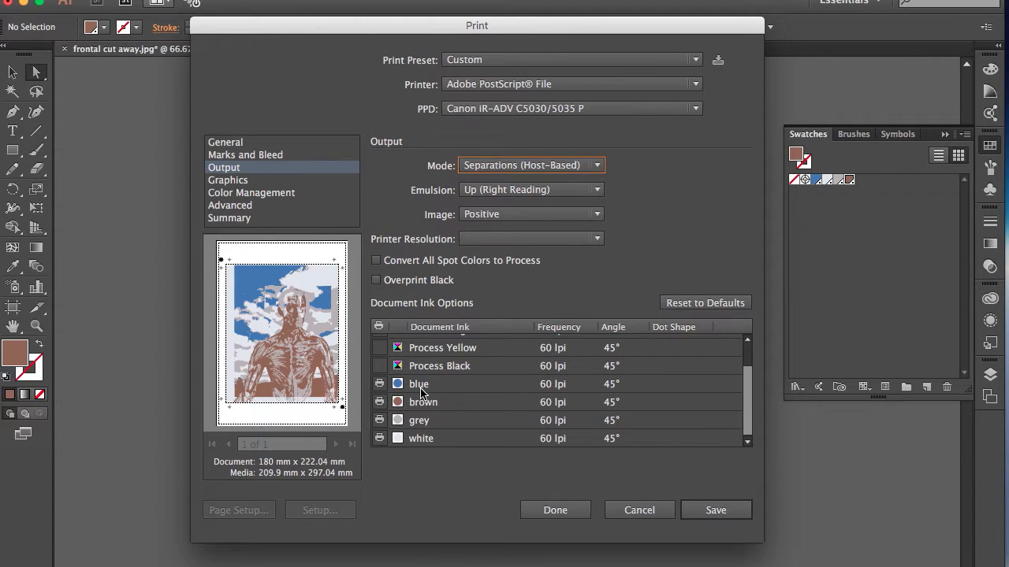
scroll(424, 396, up, 2)
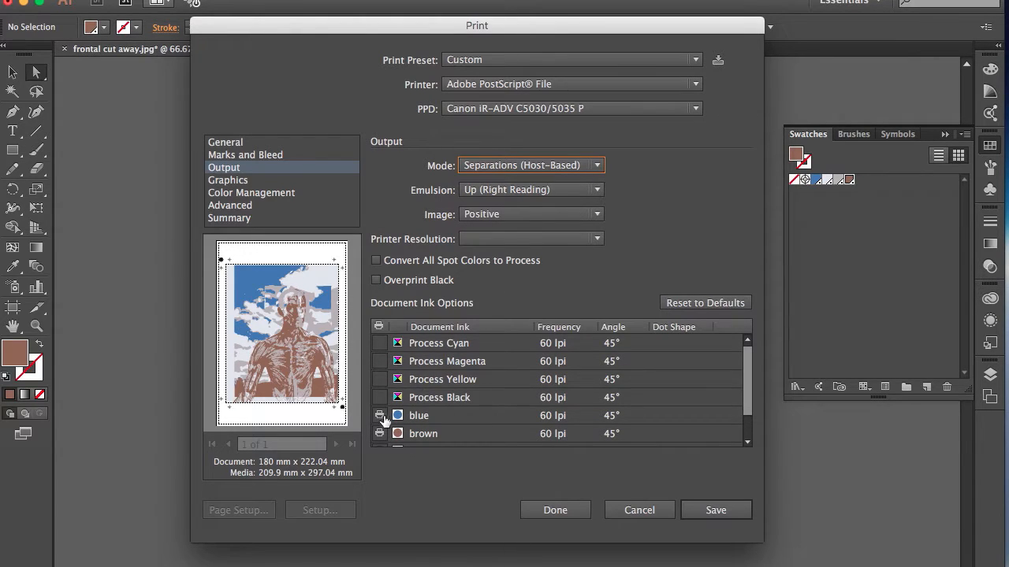
- Check the document ink list for which process and spot inks are set to print
scroll(388, 402, down, 2)
scroll(389, 402, up, 2)
scroll(388, 402, down, 2)
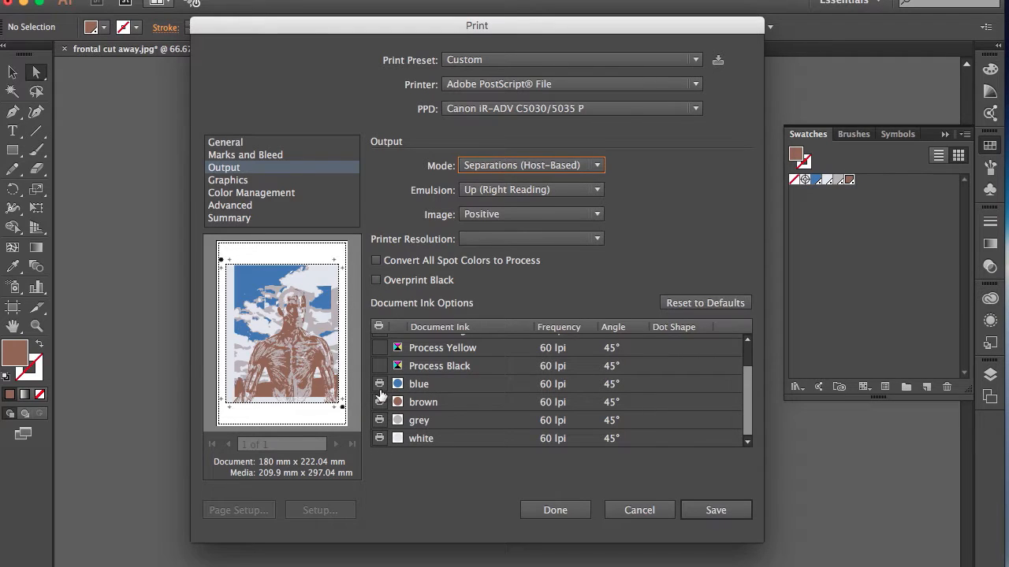
scroll(382, 396, up, 2)
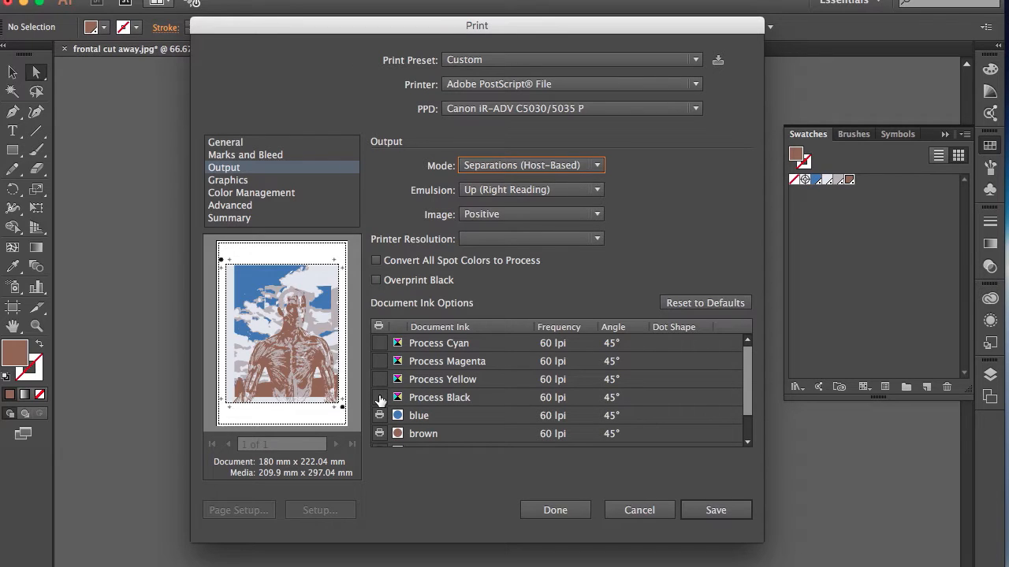
- Include Process Cyan, Magenta, Yellow and Black in the separations, and exclude them again so only the spot inks print
click(380, 397)
click(380, 379)
click(379, 361)
click(379, 343)
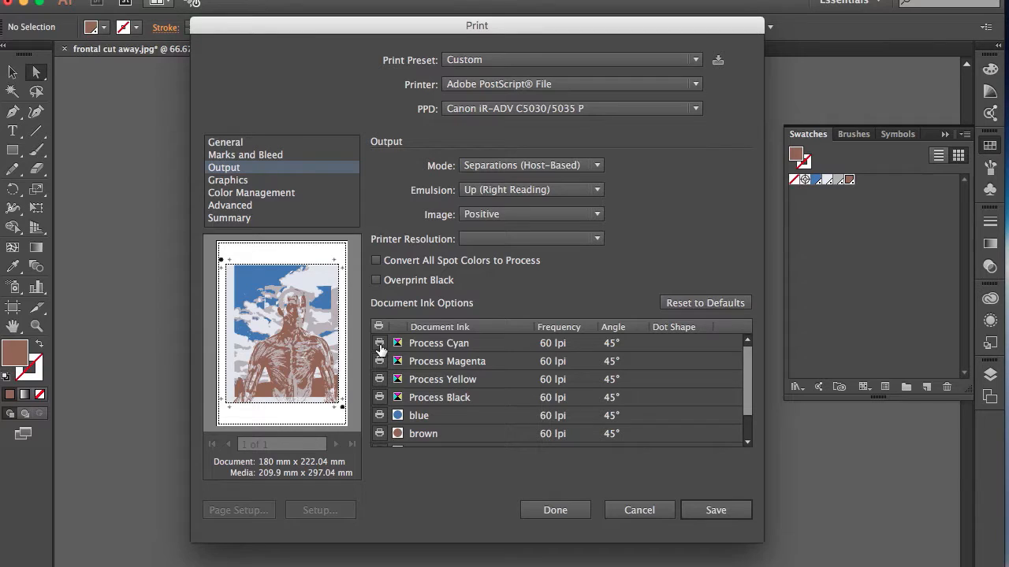
click(380, 361)
click(379, 382)
scroll(435, 421, down, 2)
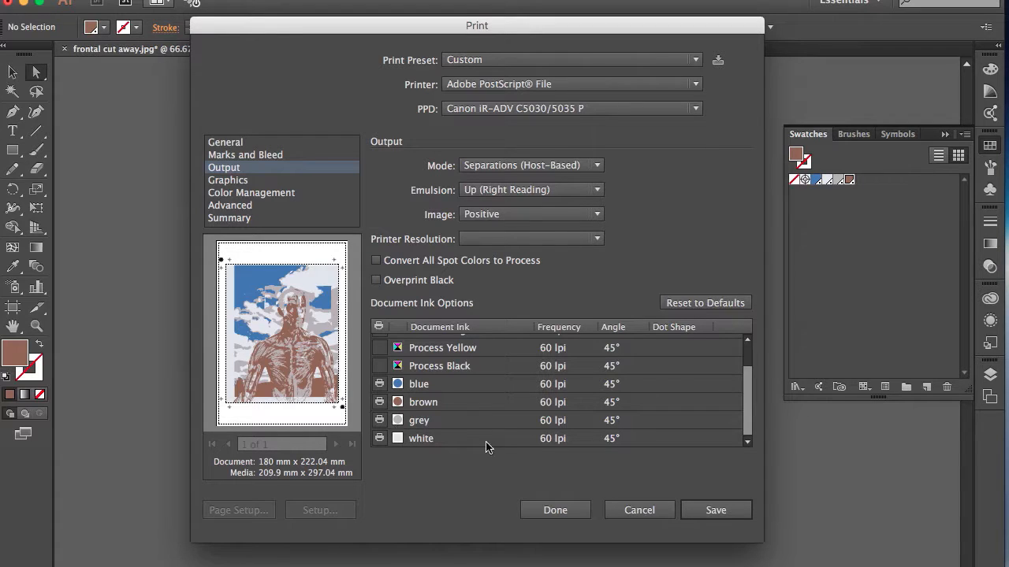
- Save the separations to the Desktop as frontal cut away.ps, replacing the existing file of that name
click(718, 516)
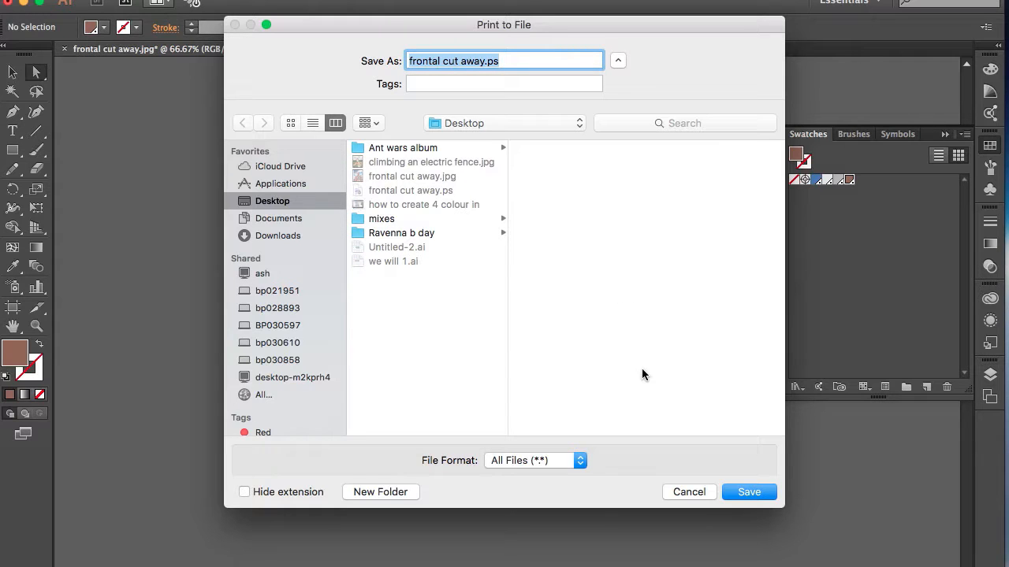
click(741, 494)
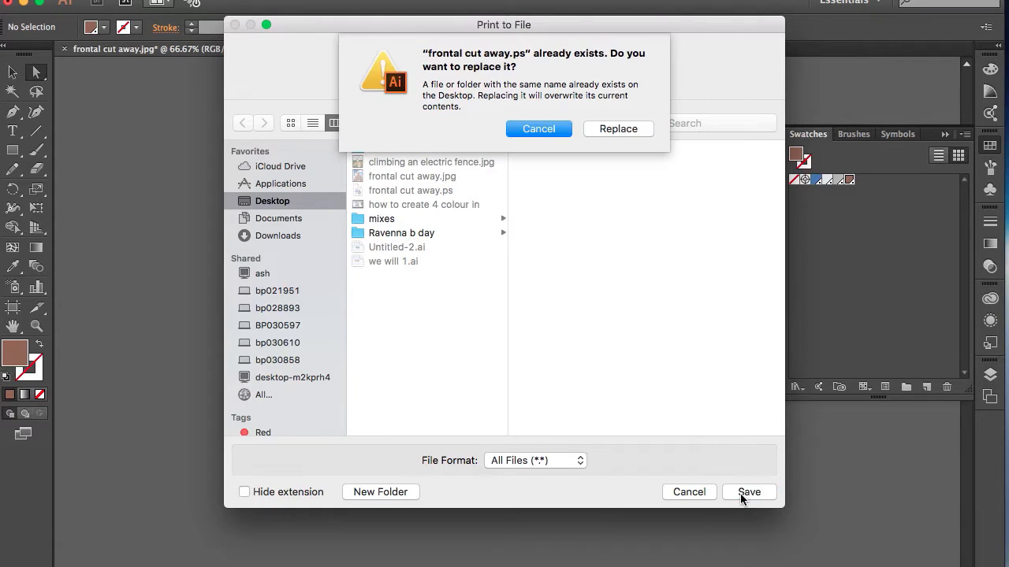
click(618, 129)
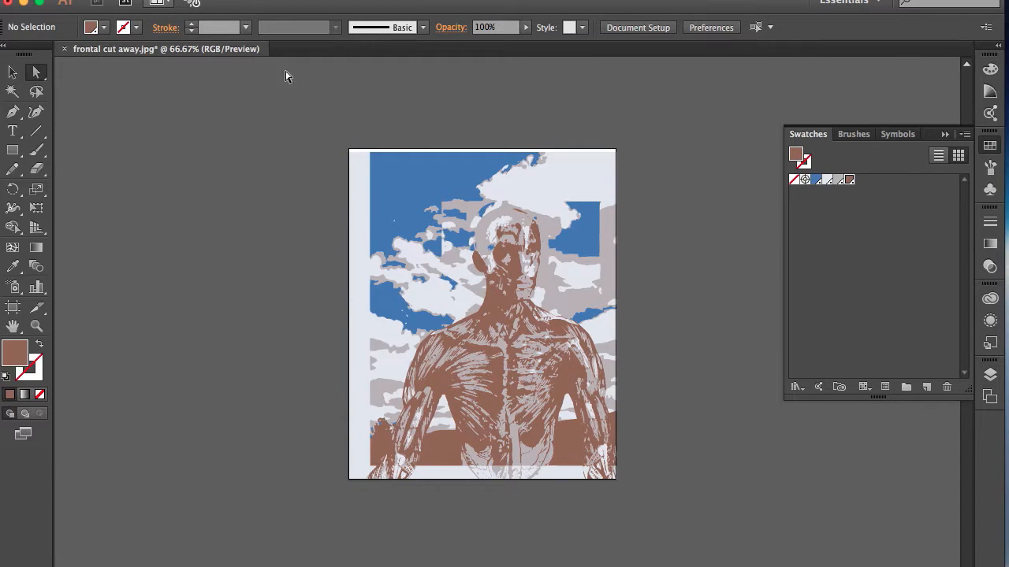
- Minimize the artwork window and open frontal cut away.ps from the desktop to view the first separation and its registration marks
click(24, 5)
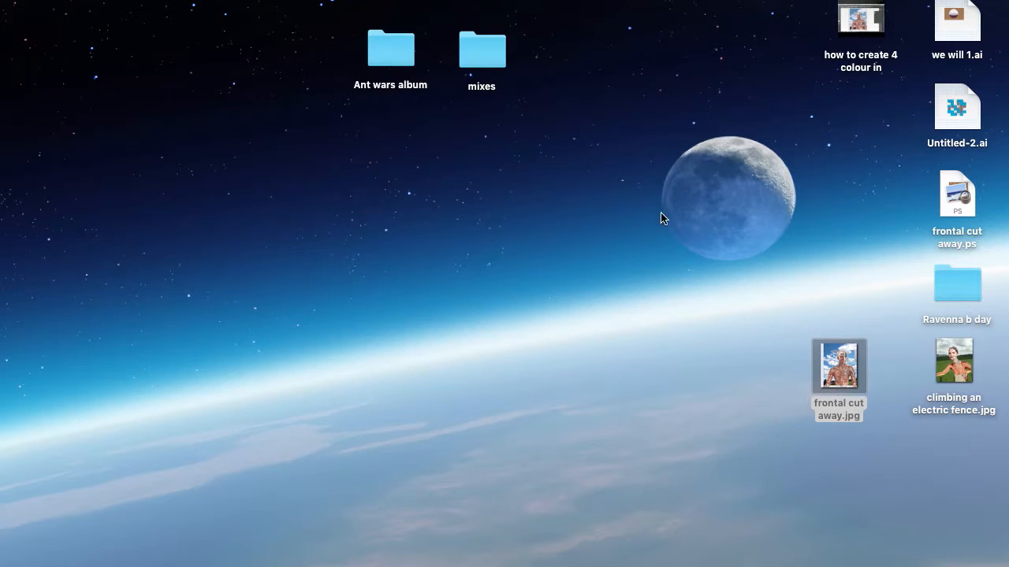
click(957, 200)
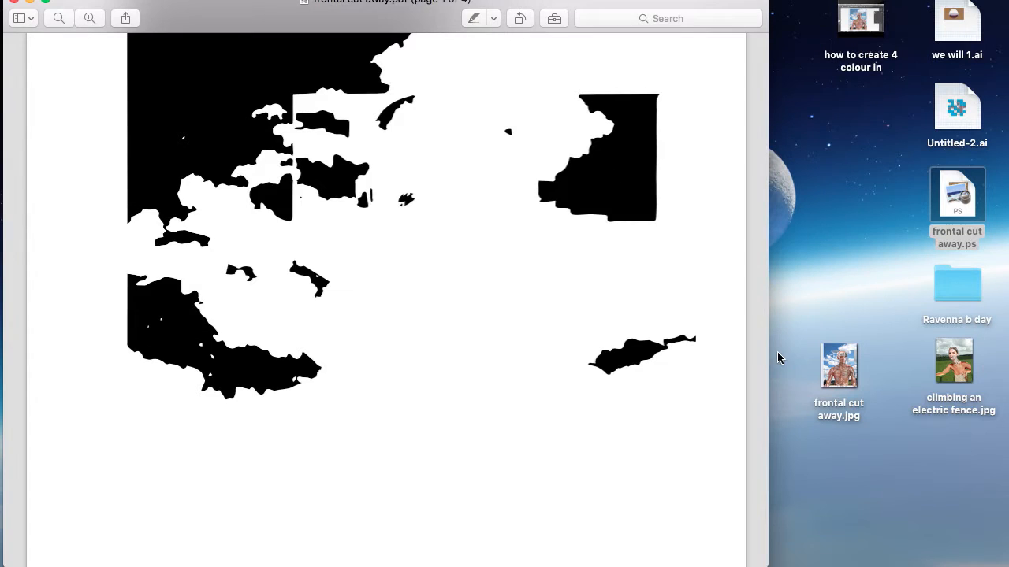
scroll(736, 360, up, 5)
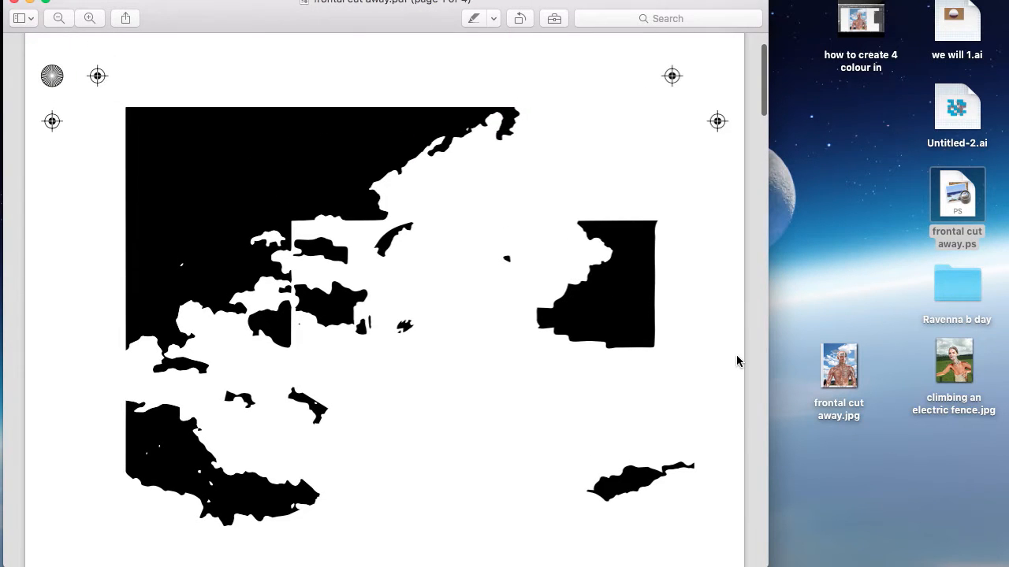
scroll(736, 360, down, 5)
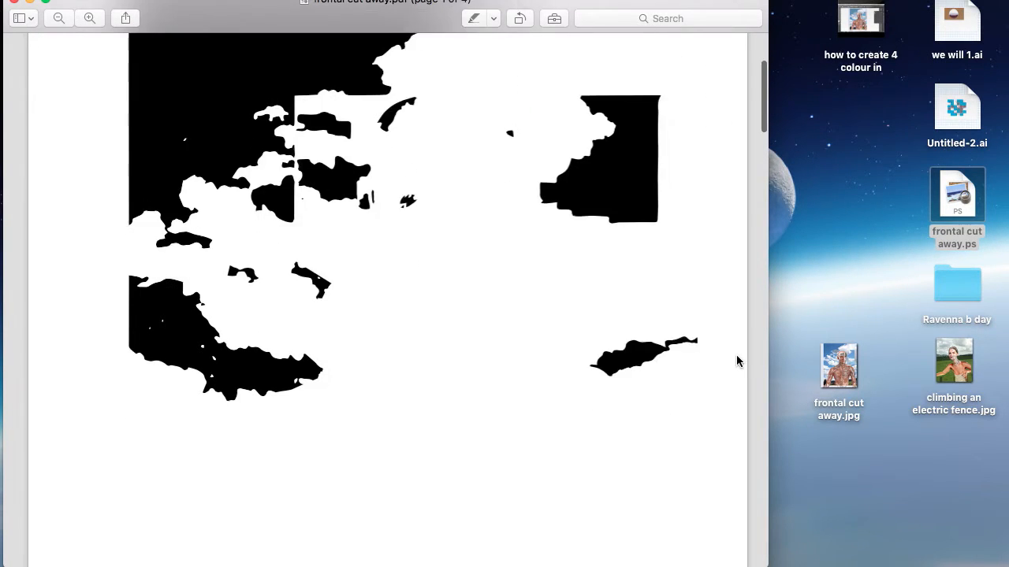
- Examine the separation pages in order from the first colour through to the fourth
scroll(737, 361, down, 12)
scroll(737, 361, down, 20)
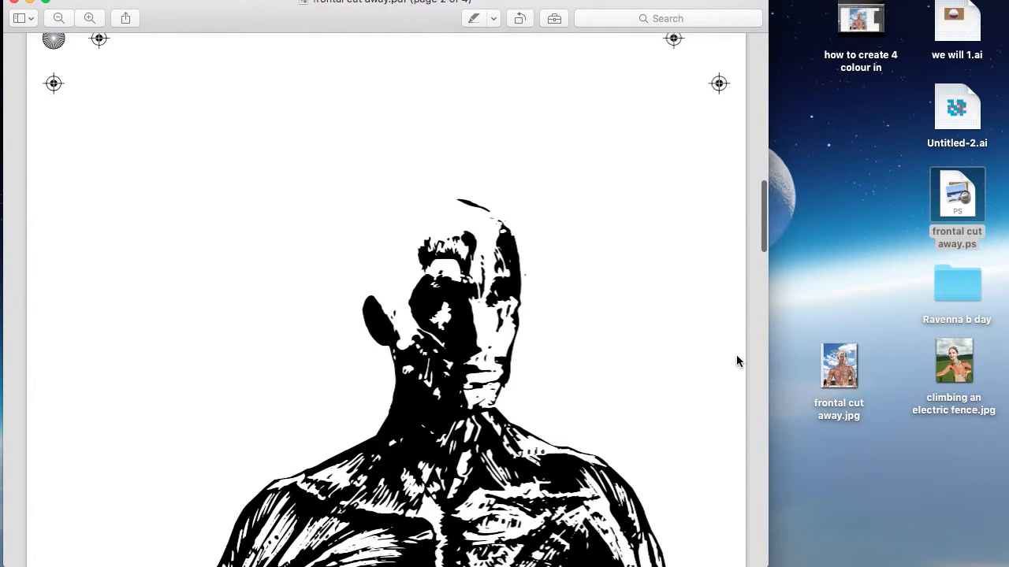
scroll(737, 361, down, 12)
scroll(737, 361, down, 16)
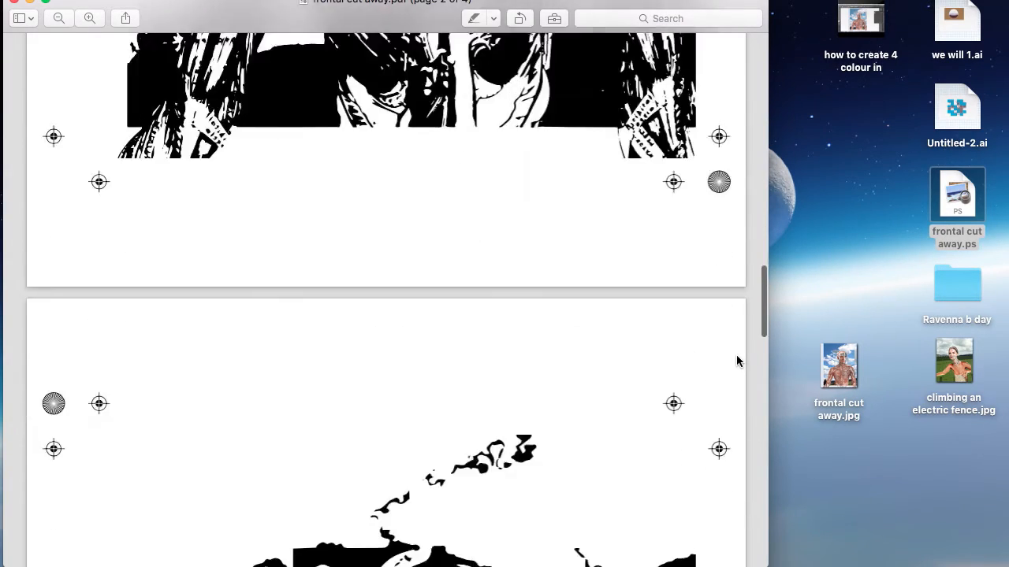
scroll(737, 361, down, 18)
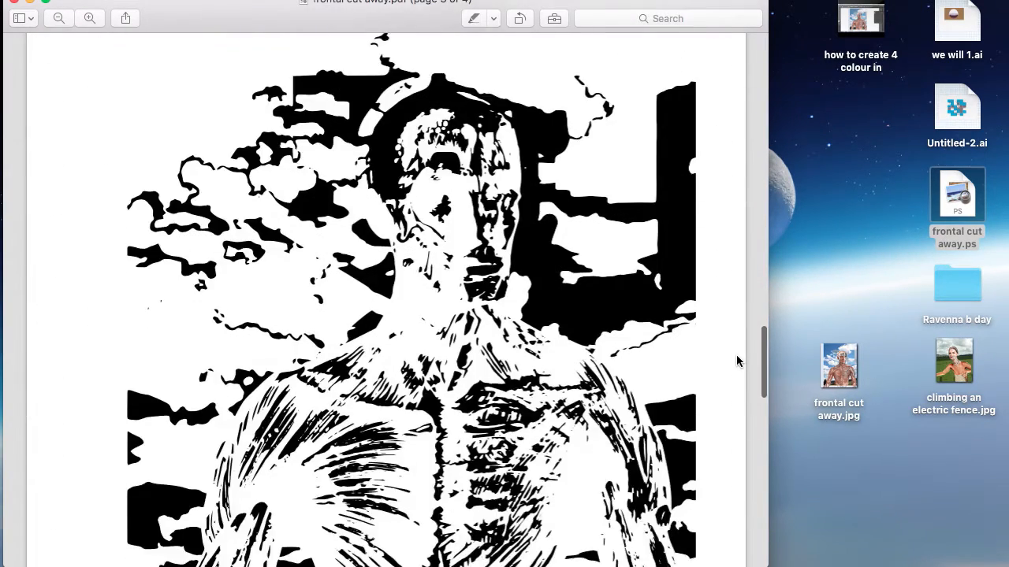
scroll(736, 361, down, 20)
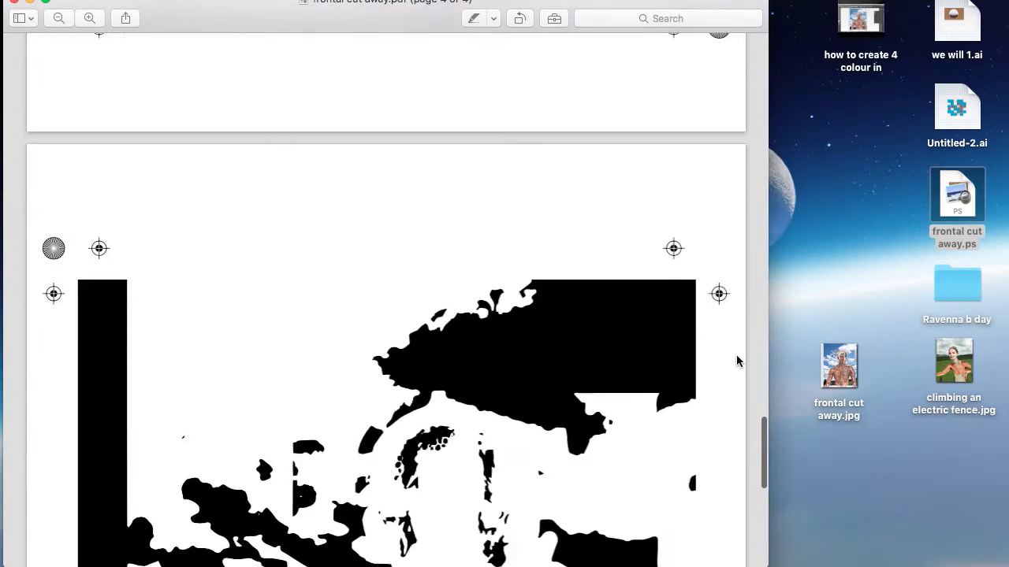
scroll(737, 361, down, 20)
- Review the separations in reverse order from the fourth page back to the start of the first
scroll(737, 359, up, 6)
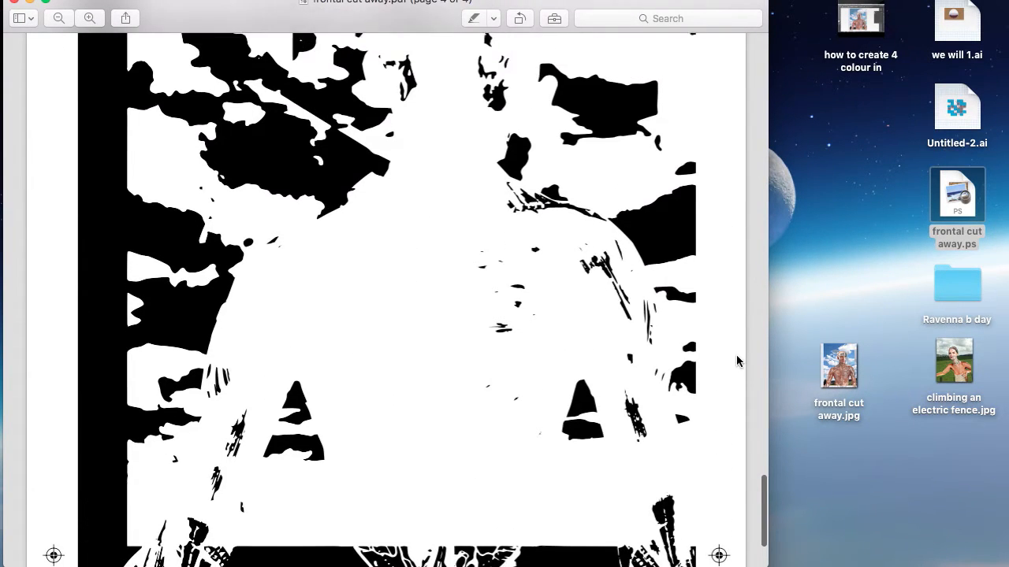
scroll(737, 361, up, 12)
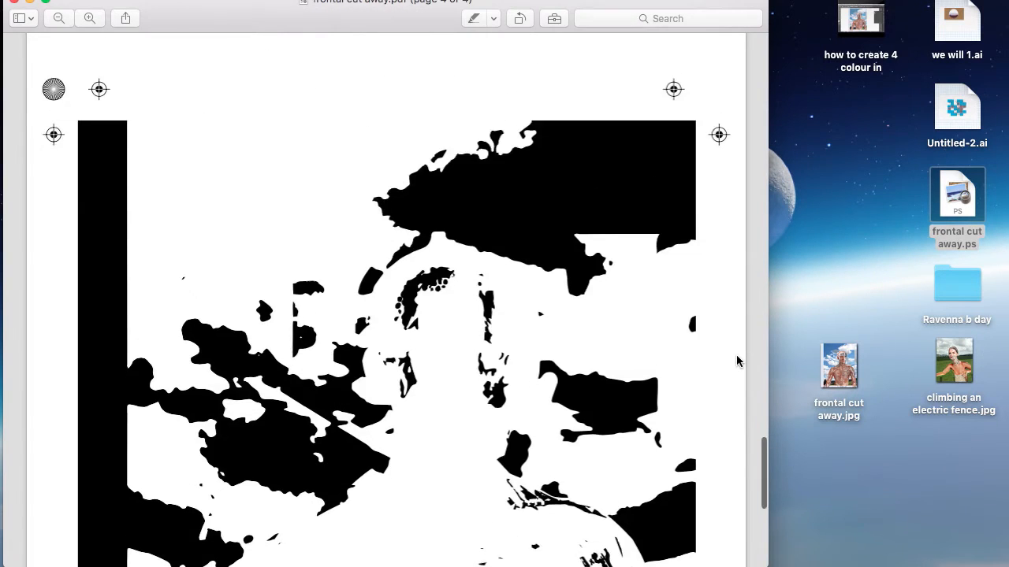
scroll(737, 361, up, 20)
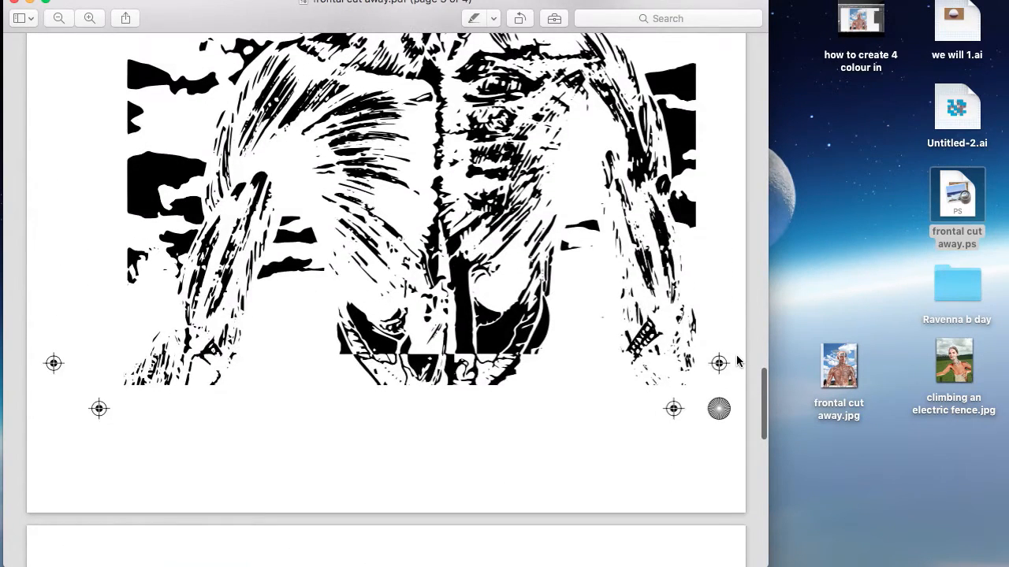
scroll(737, 361, up, 12)
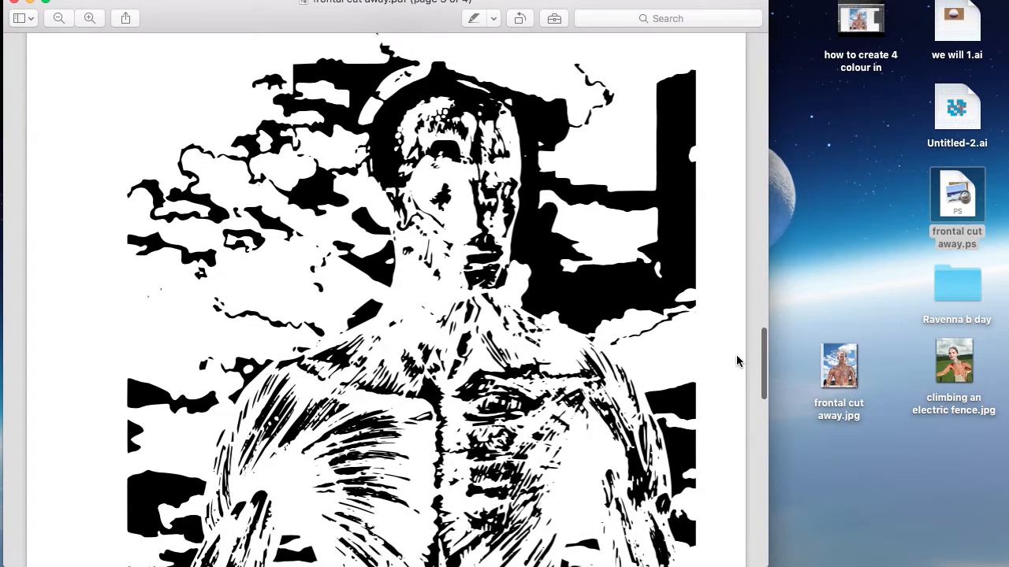
scroll(736, 361, up, 4)
scroll(737, 361, up, 20)
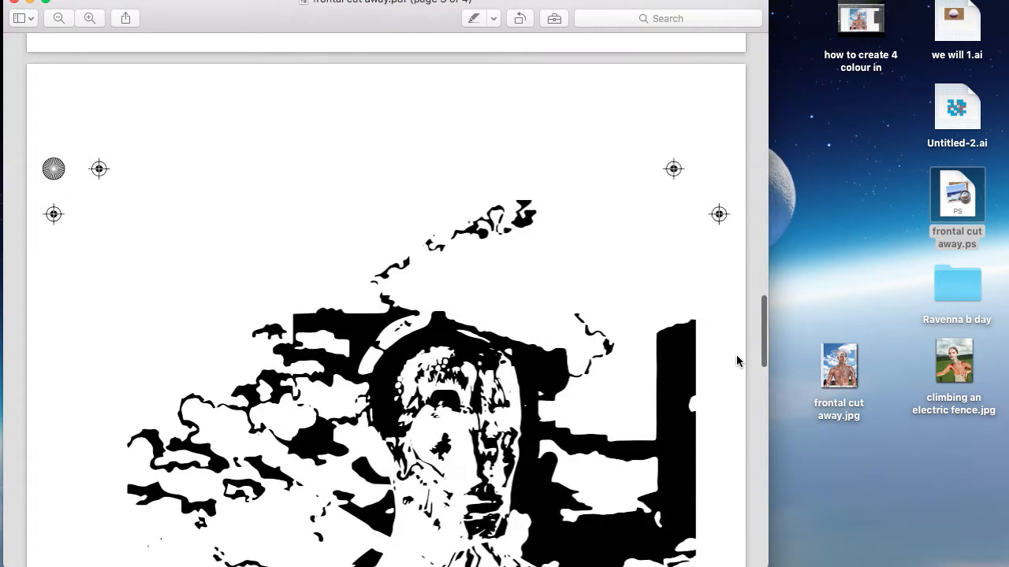
scroll(737, 361, up, 20)
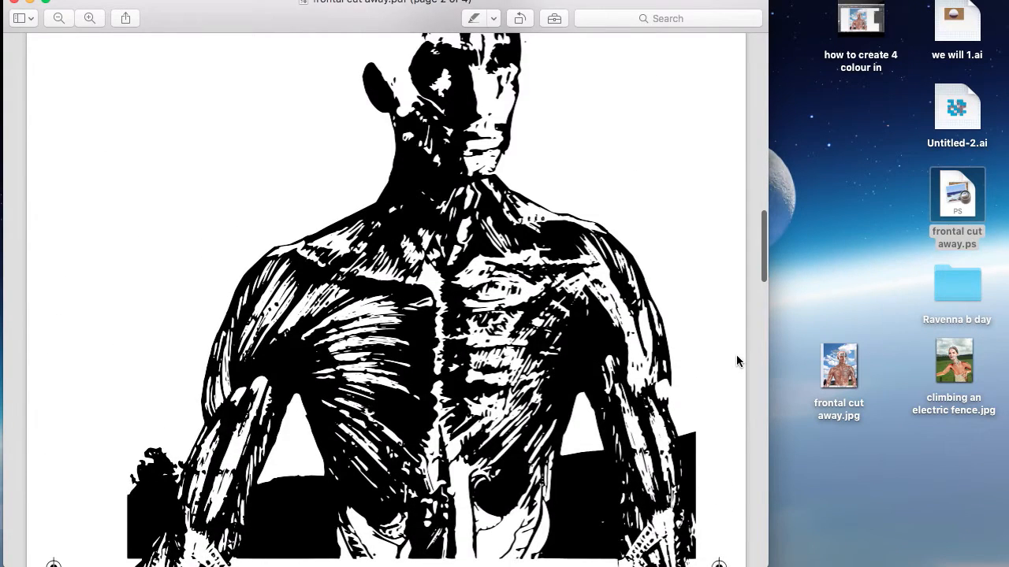
scroll(738, 361, up, 1)
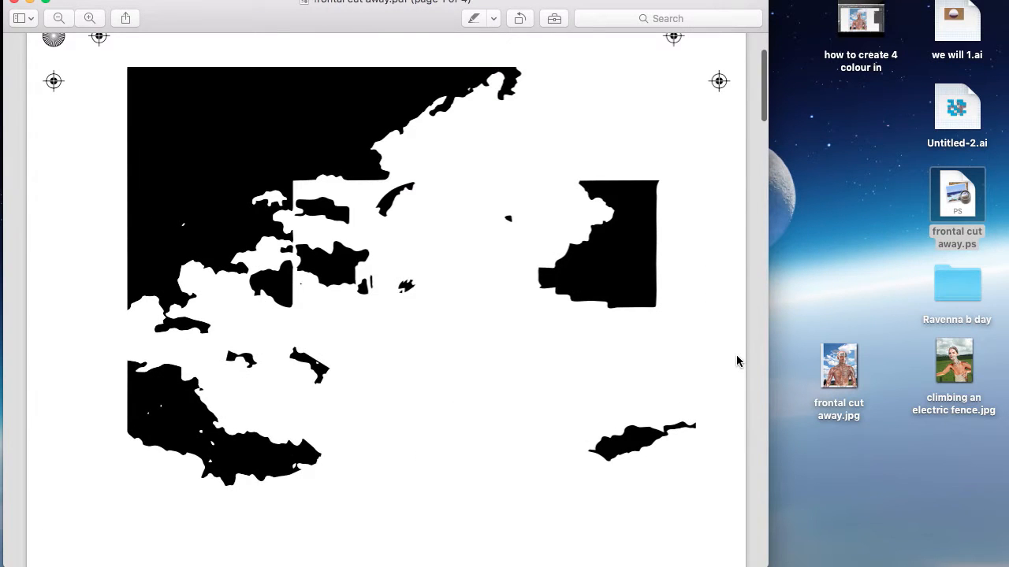
scroll(738, 360, up, 5)
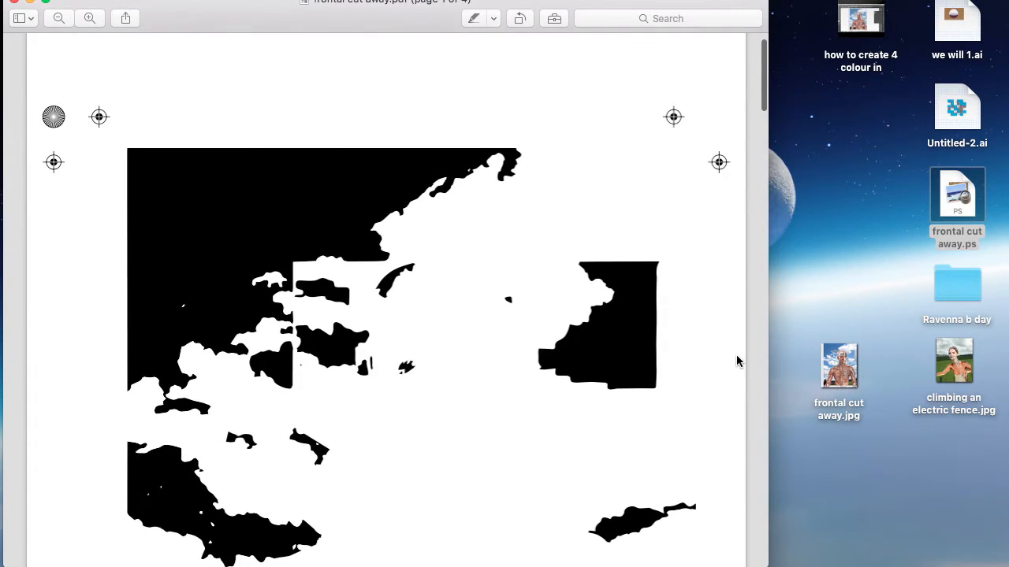